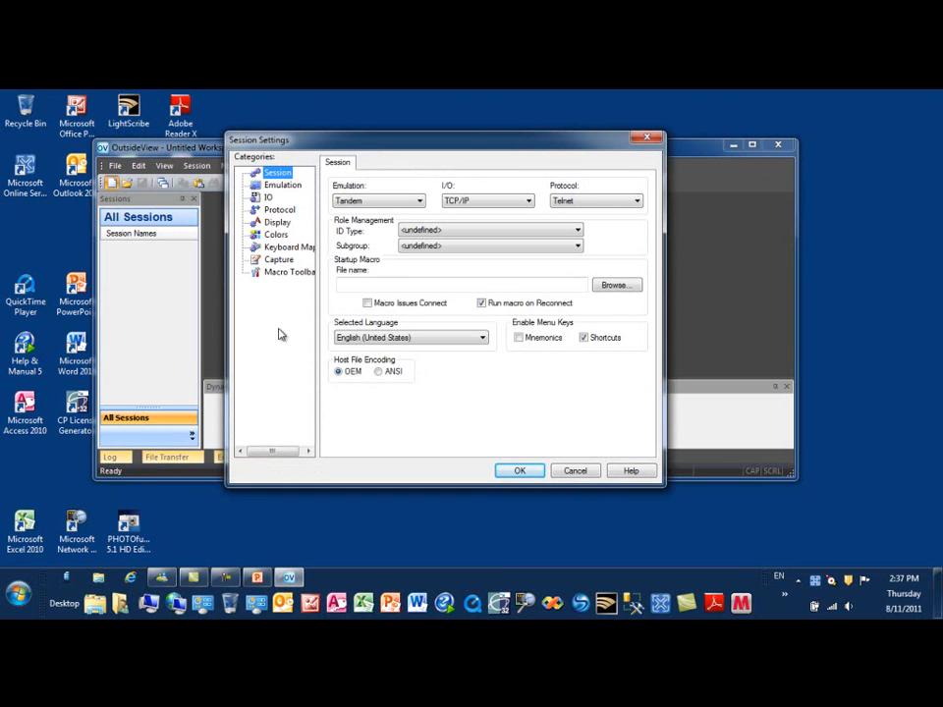
Confirm the TCP/IP host name 'nonstop' and open the connected Tandem terminal session
left_click(520, 471)
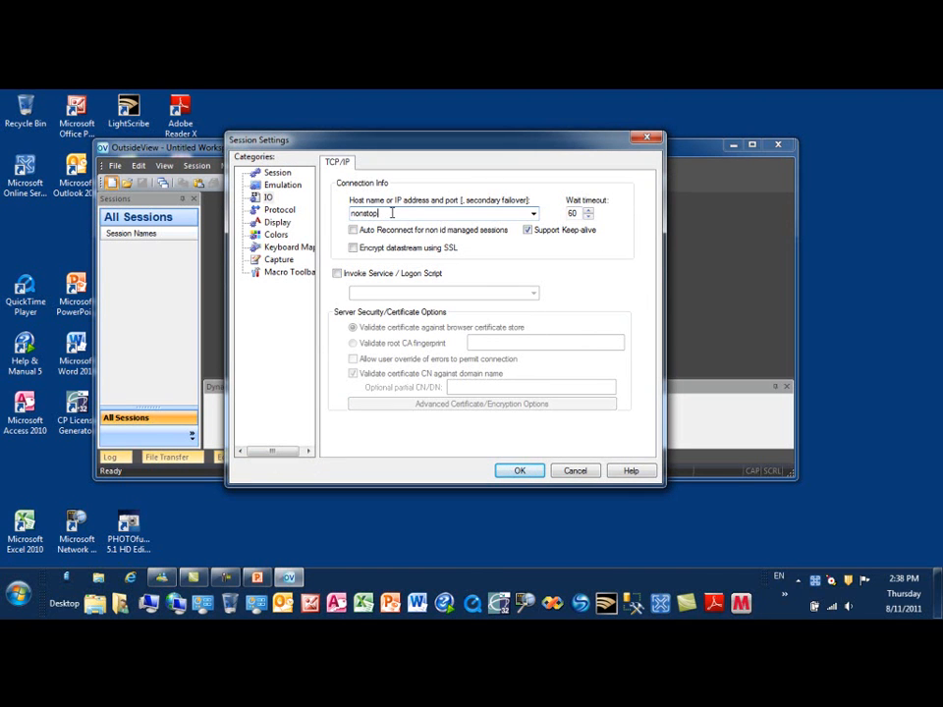
left_click(520, 471)
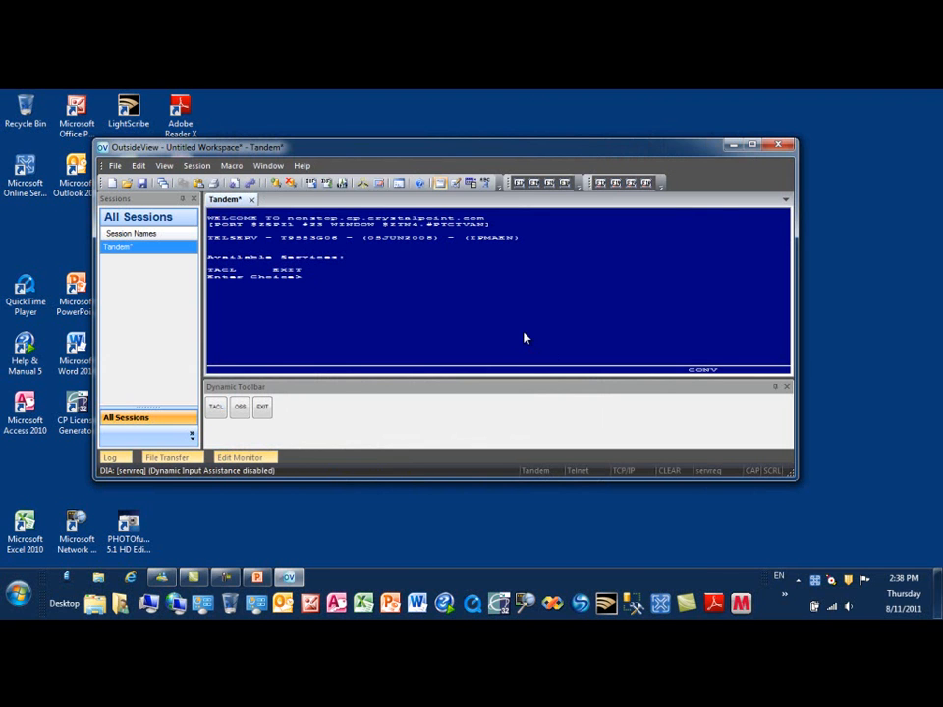
Maximize the OutsideView window and save the Tandem session as 'test one.cps'
left_click(752, 146)
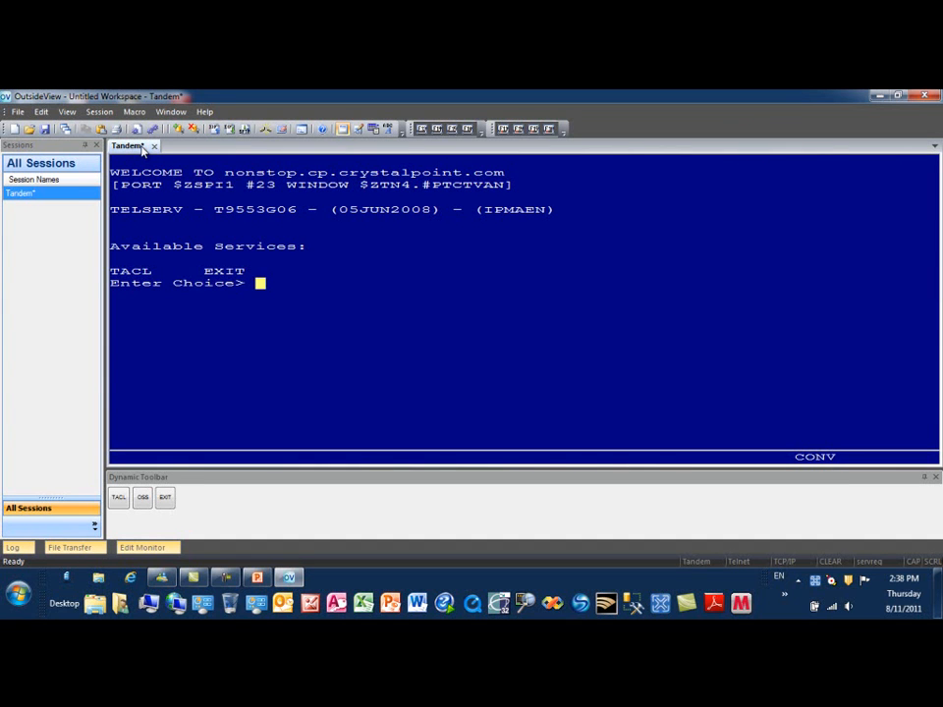
left_click(17, 112)
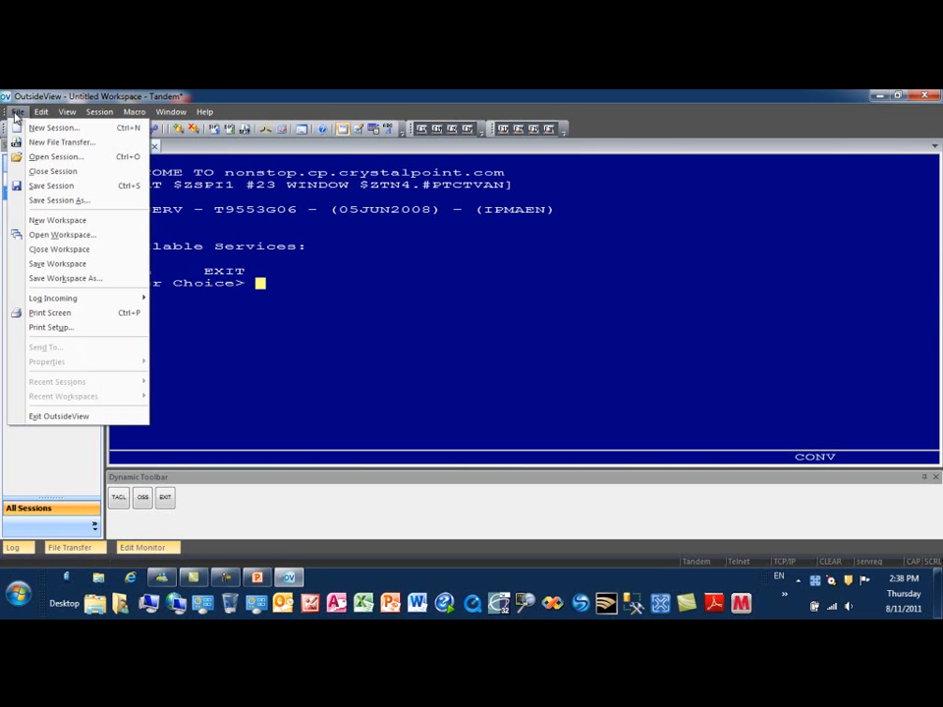
left_click(69, 202)
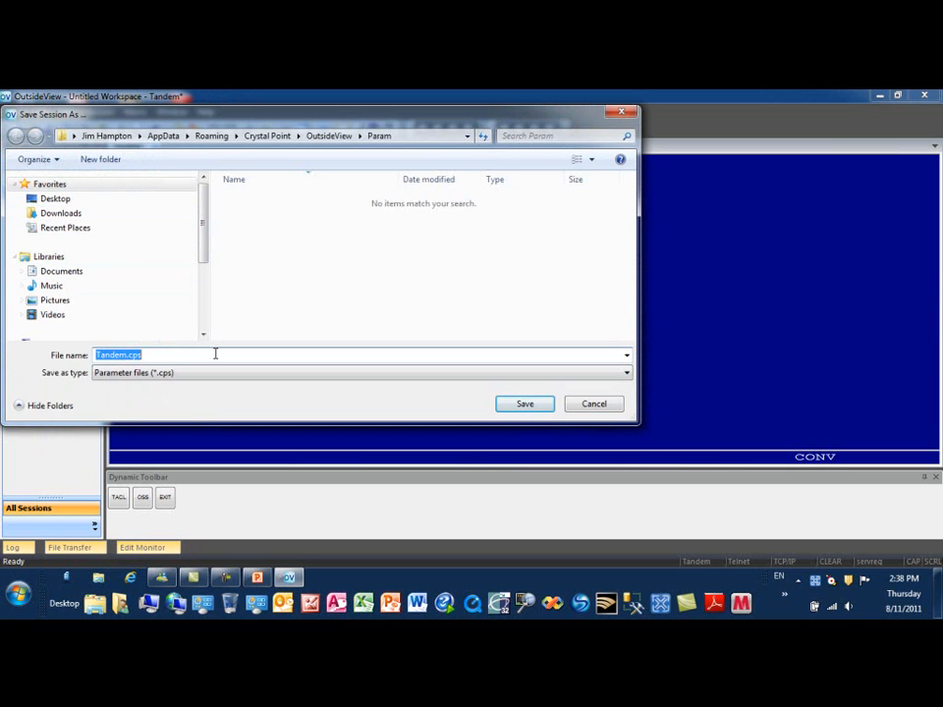
type("test one.cps")
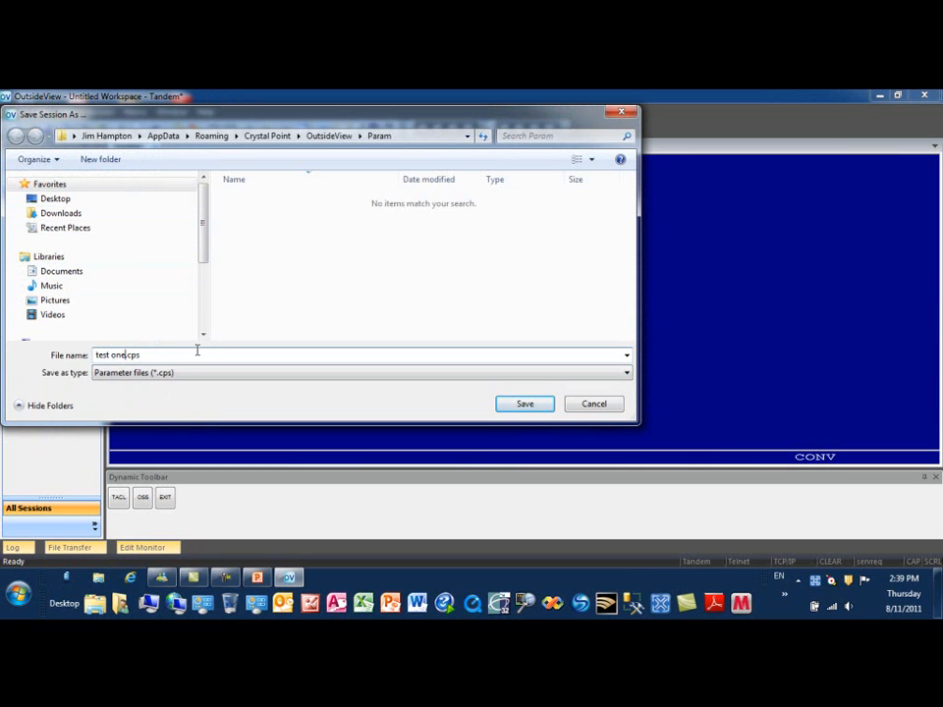
left_click(528, 407)
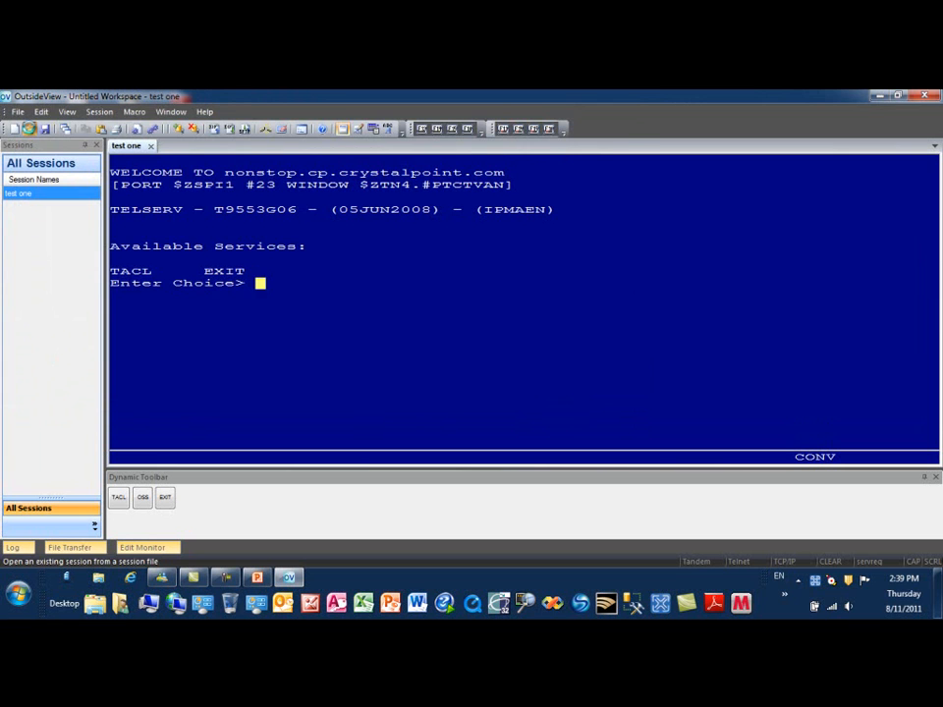
Open test one.cps twice more, adding sessions test one (2) and test one (3)
left_click(29, 129)
left_click(160, 201)
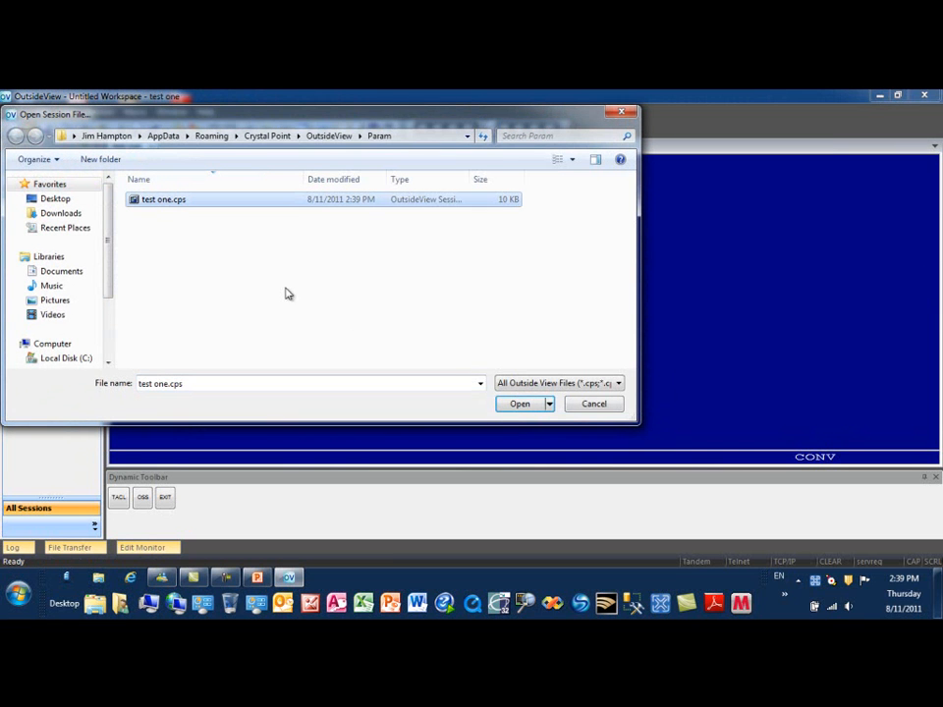
left_click(526, 409)
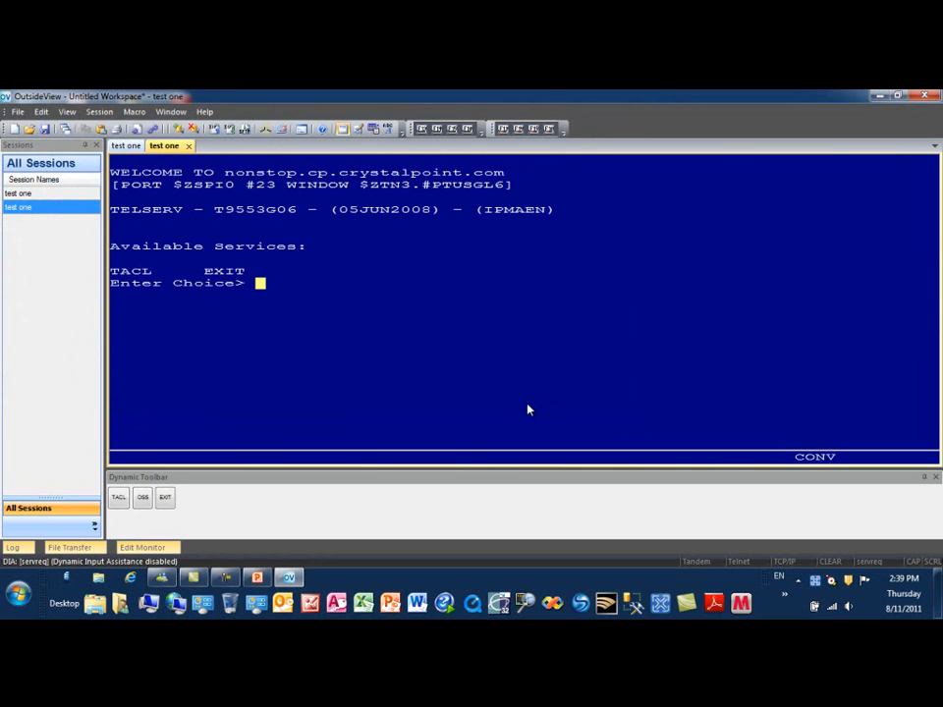
left_click(30, 129)
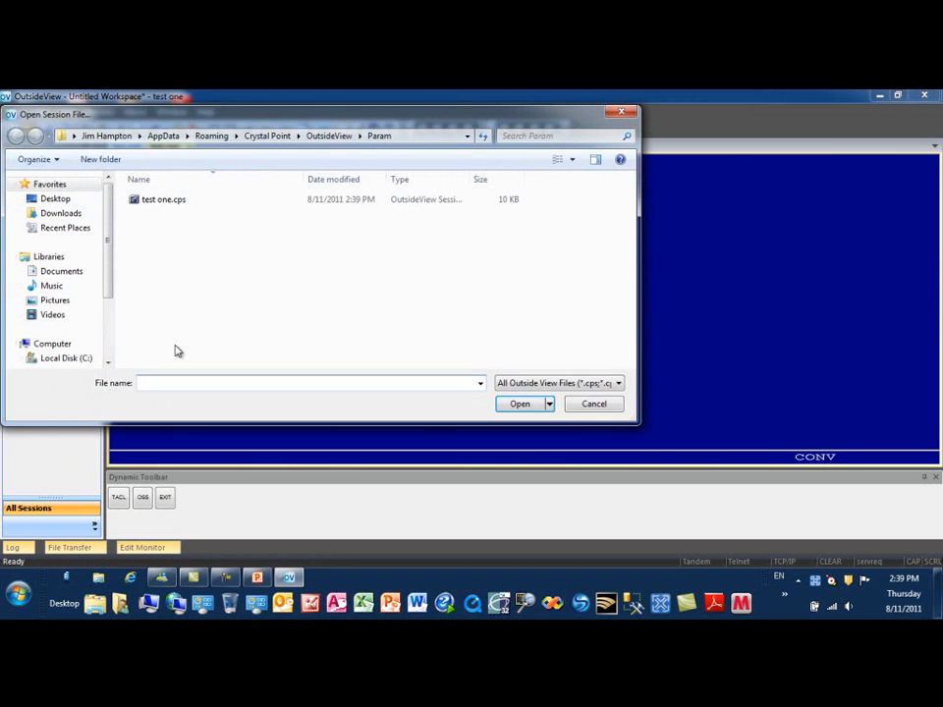
double_click(155, 202)
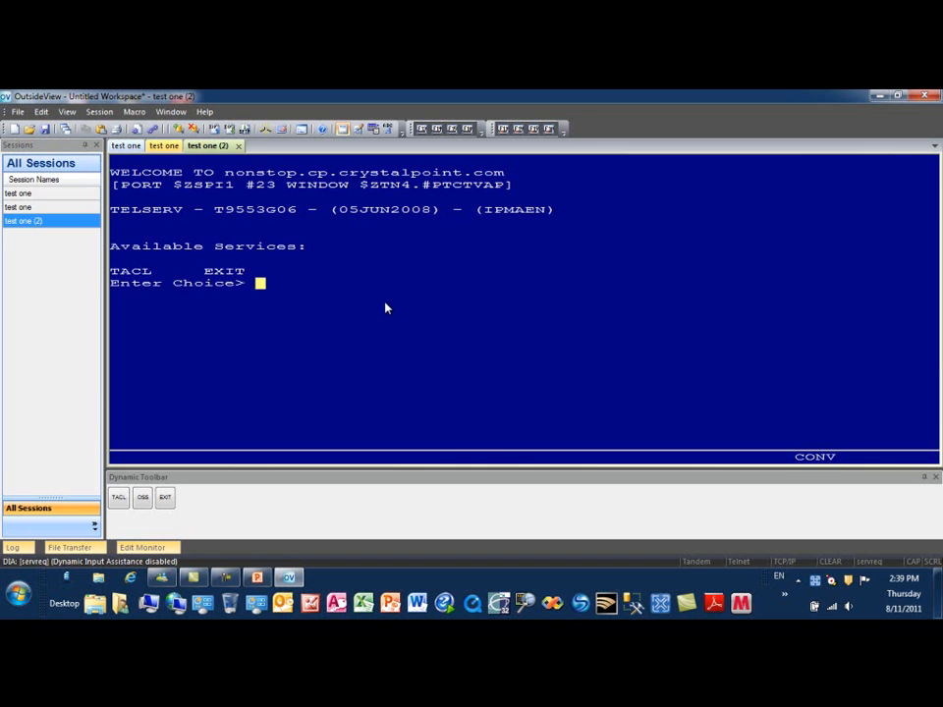
Save the three sessions as the workspace 'Workspace 1.cpw'
left_click(16, 112)
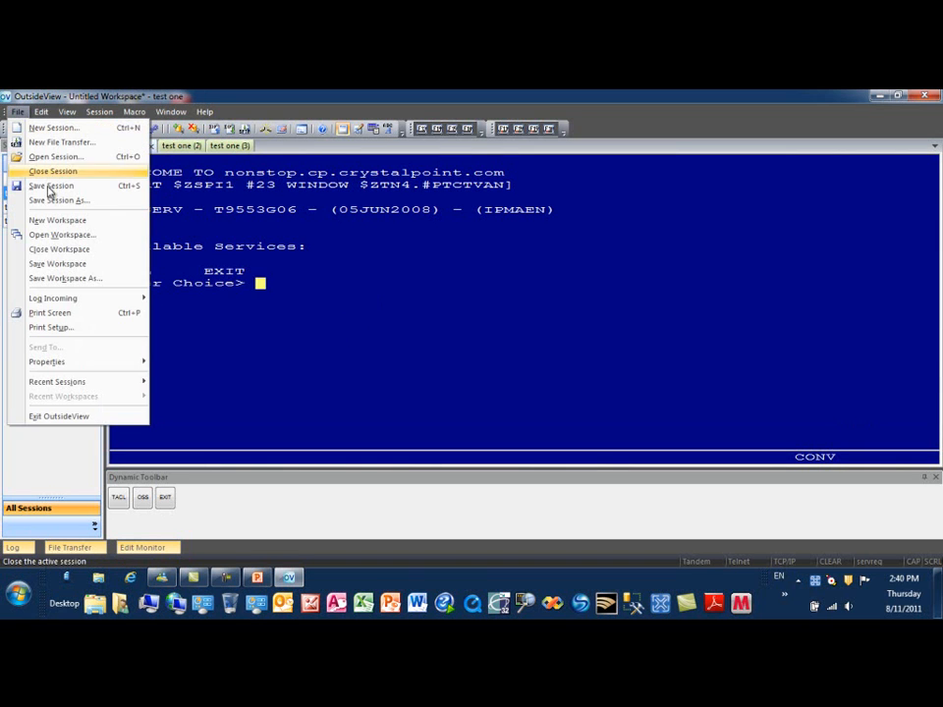
left_click(81, 284)
left_click(141, 354)
left_click_drag(128, 355, 77, 344)
key("Delete")
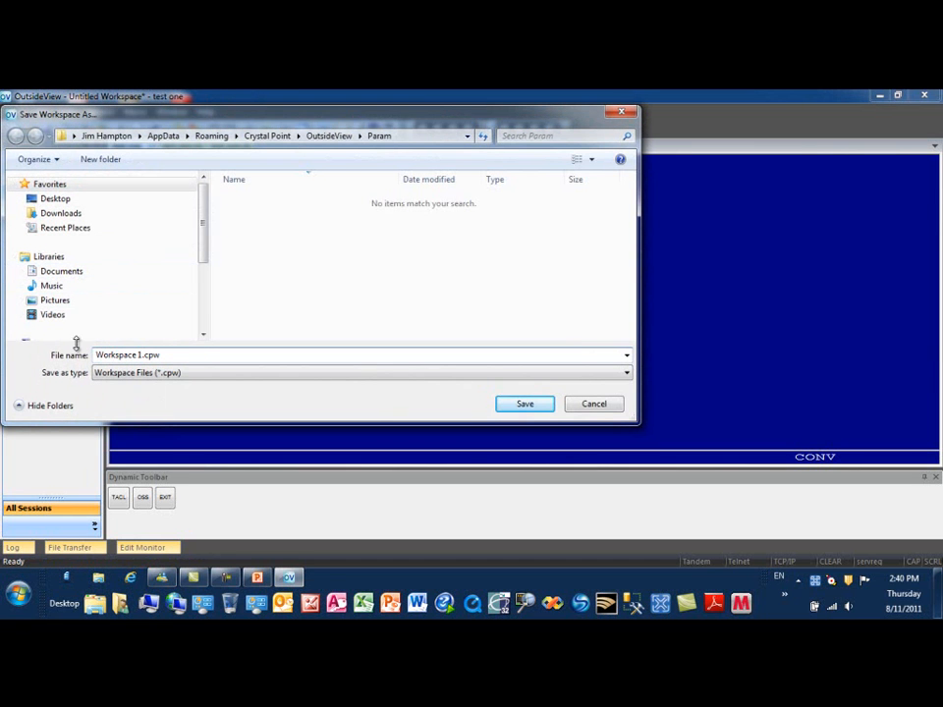
left_click(525, 405)
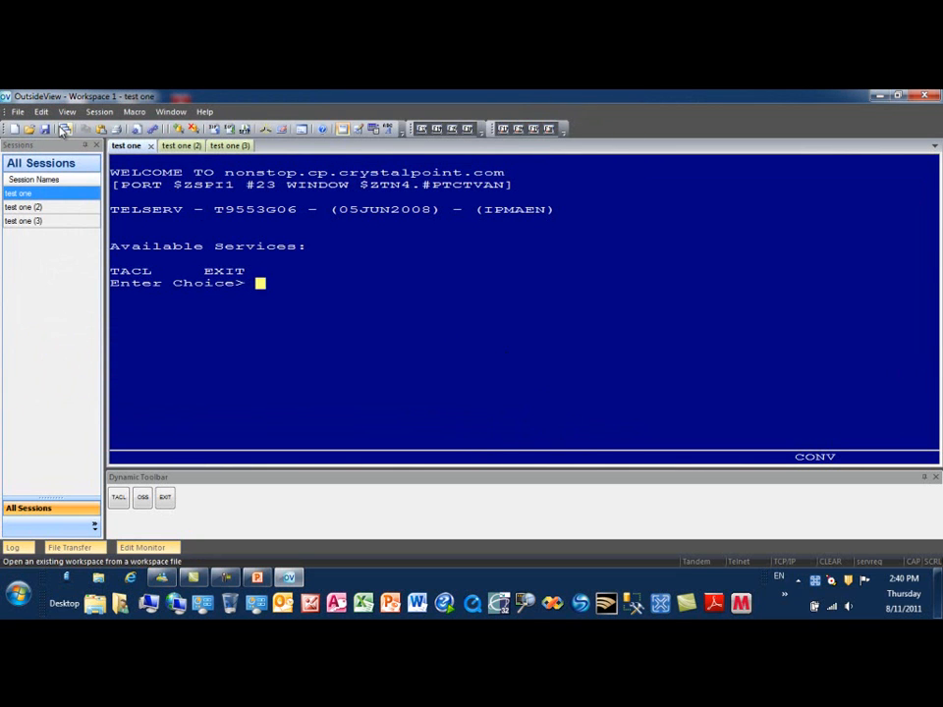
Close the workspace, then reopen Workspace 1.cpw to restore all three sessions
left_click(22, 115)
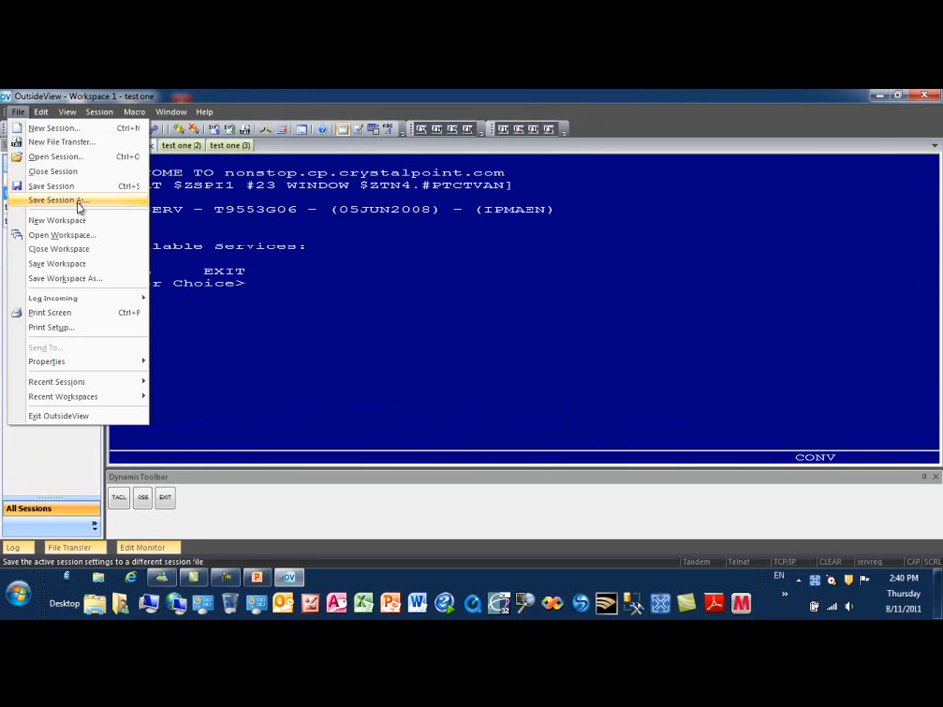
left_click(63, 254)
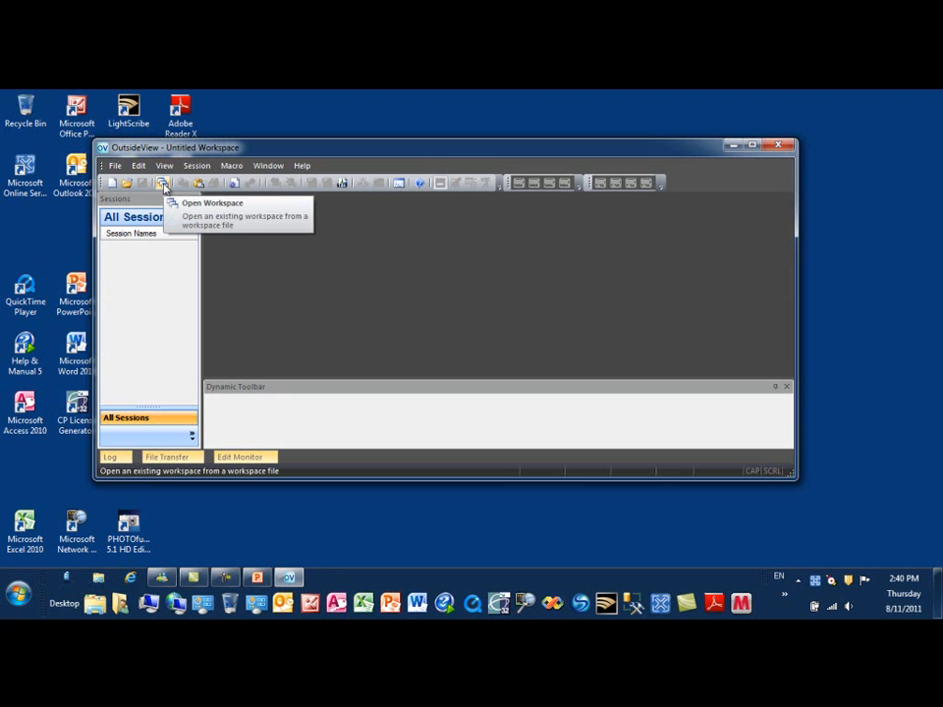
left_click(163, 185)
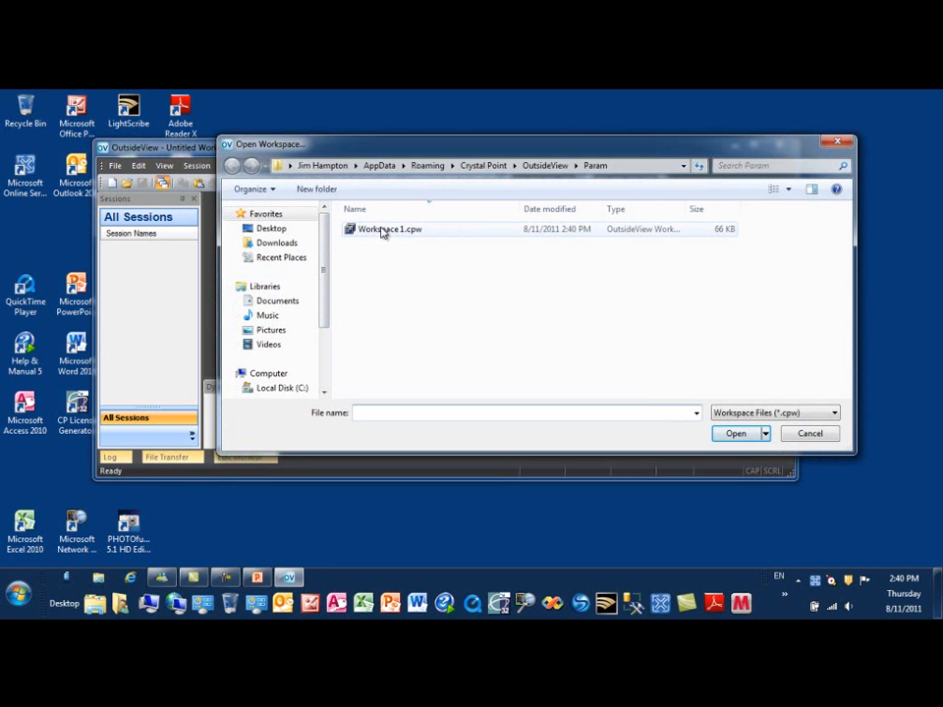
double_click(383, 232)
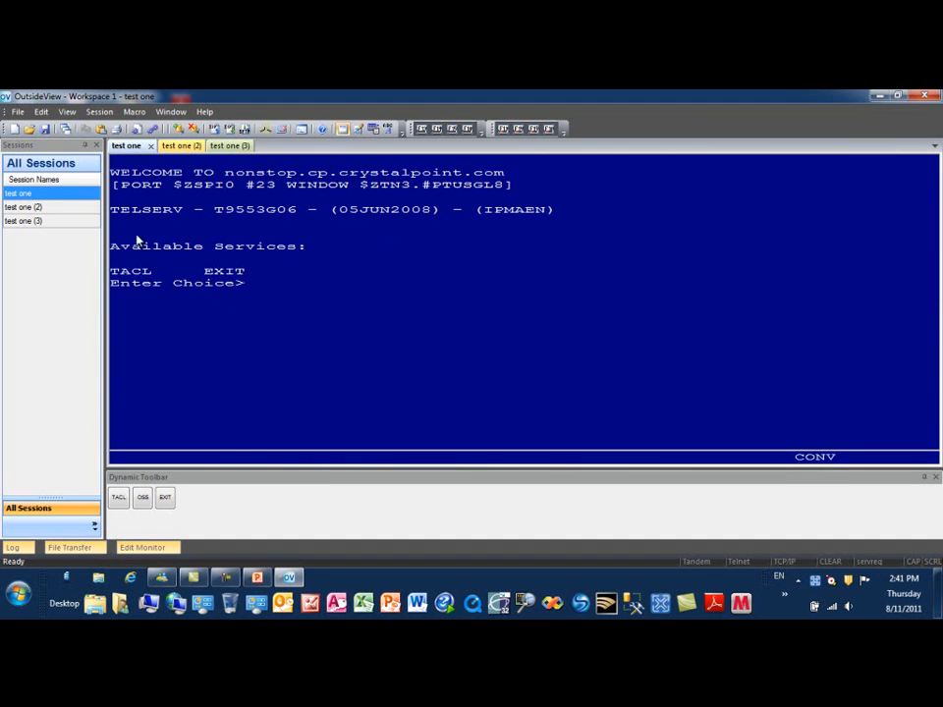
left_click(66, 113)
mouse_move(122, 267)
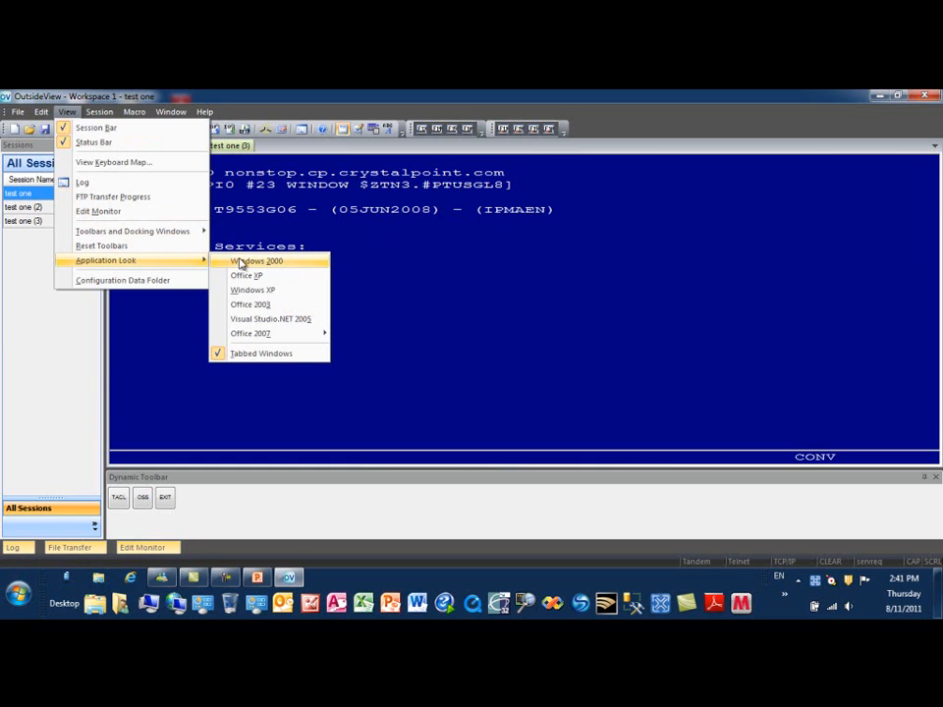
mouse_move(273, 341)
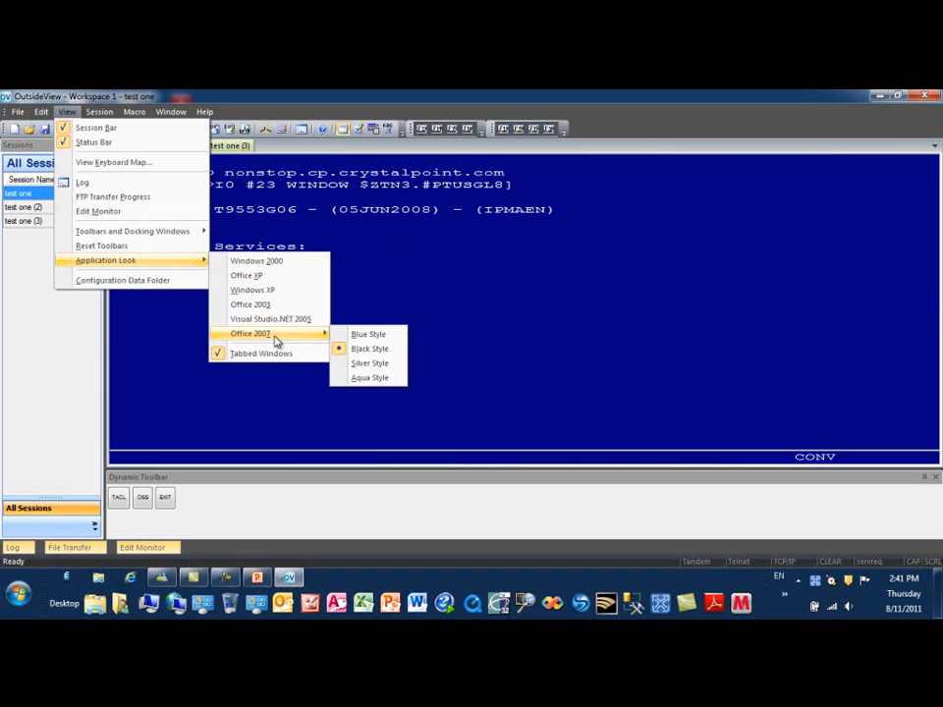
left_click(262, 306)
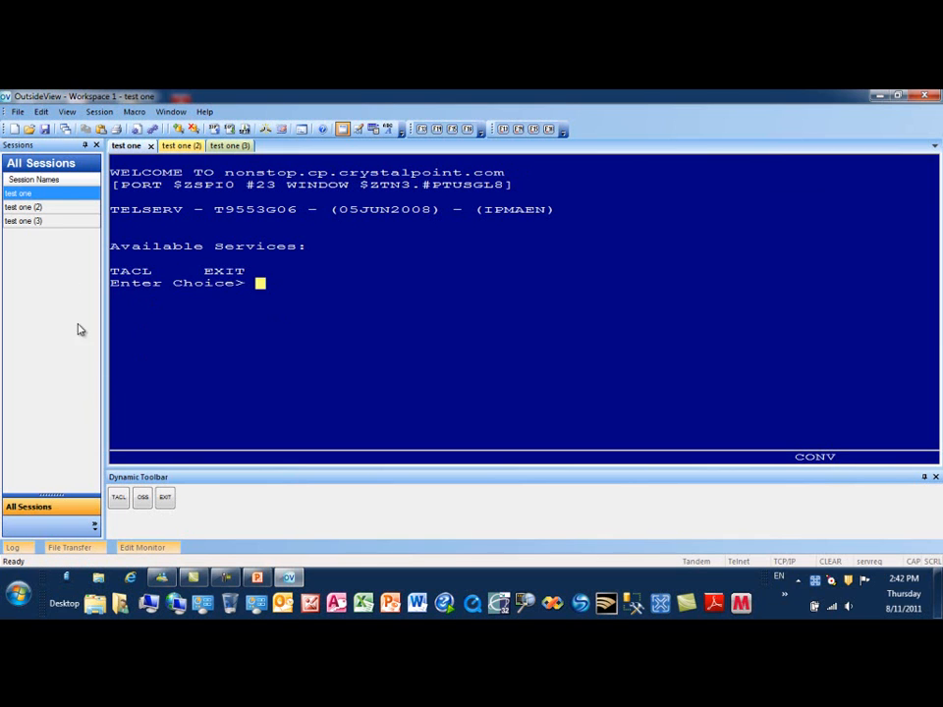
left_click(67, 111)
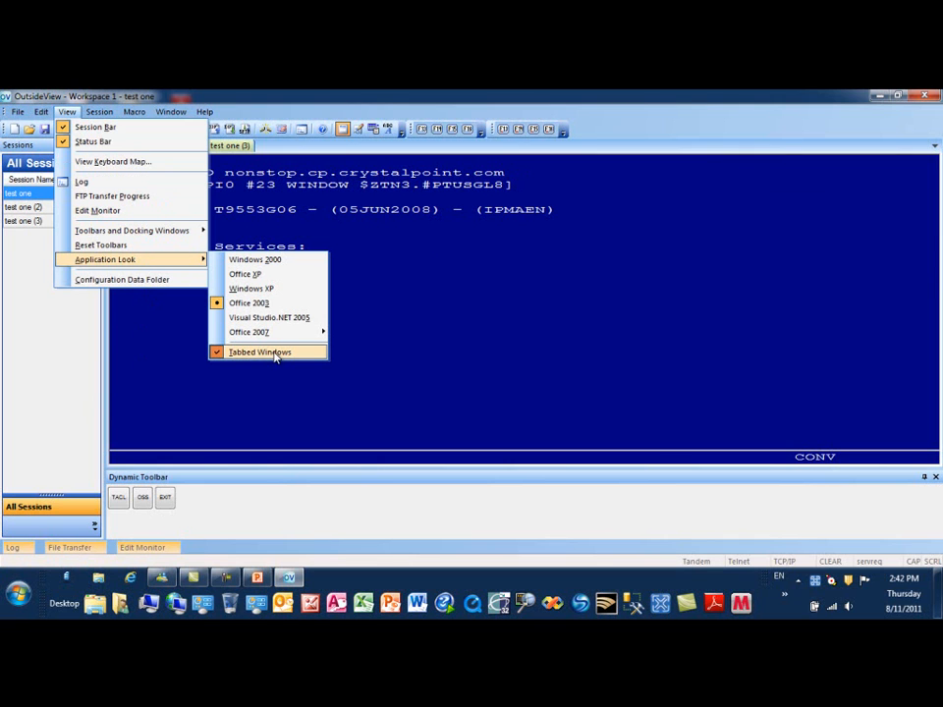
left_click(261, 351)
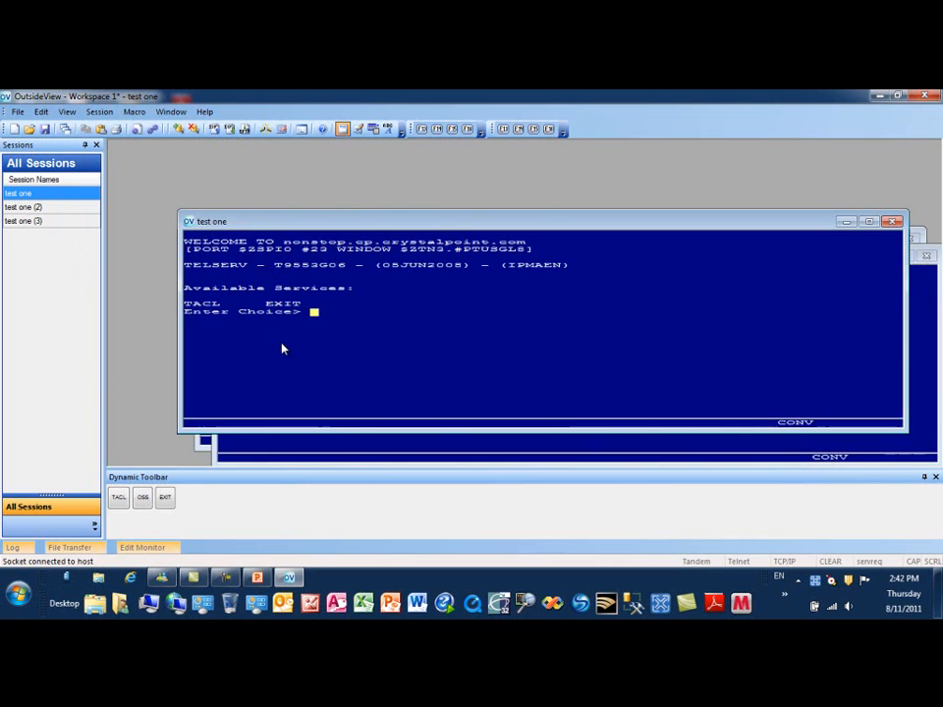
left_click(169, 112)
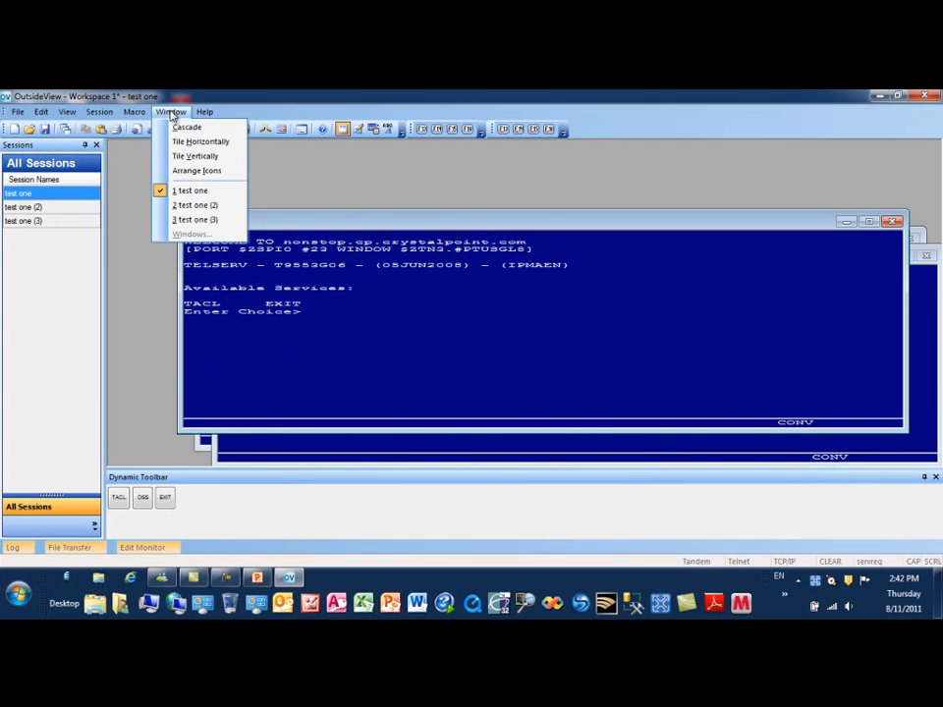
left_click(188, 128)
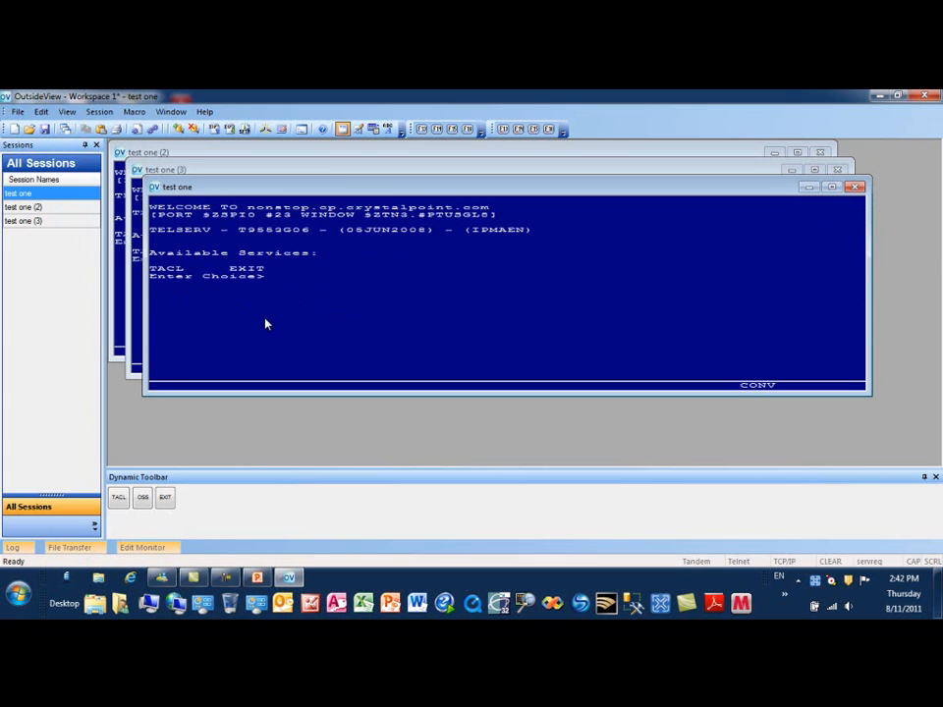
left_click(66, 112)
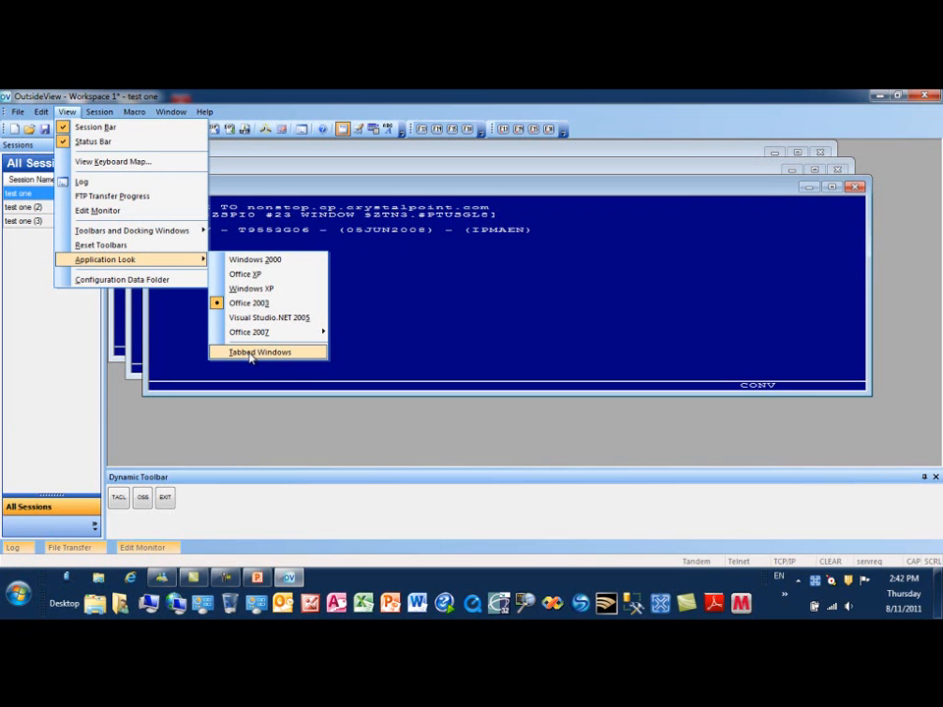
left_click(249, 355)
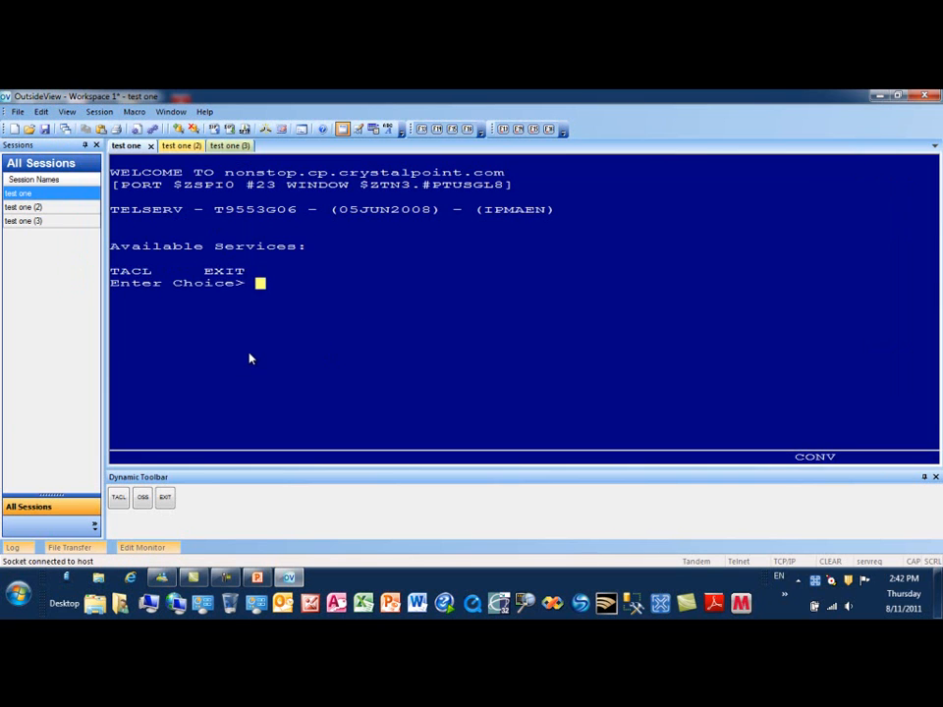
left_click(177, 146)
left_click(228, 145)
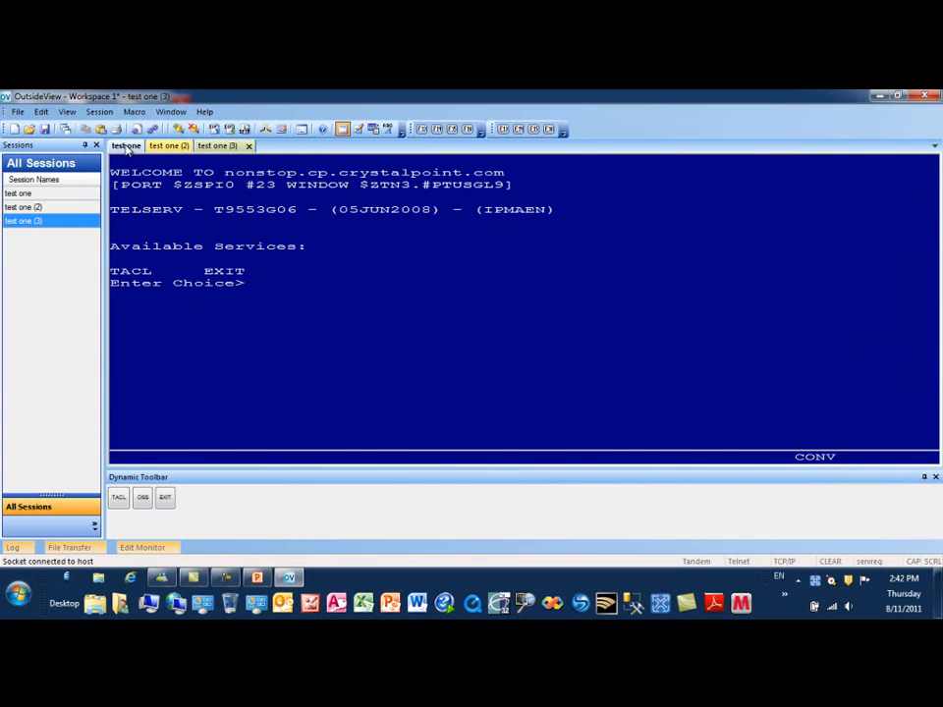
left_click(127, 146)
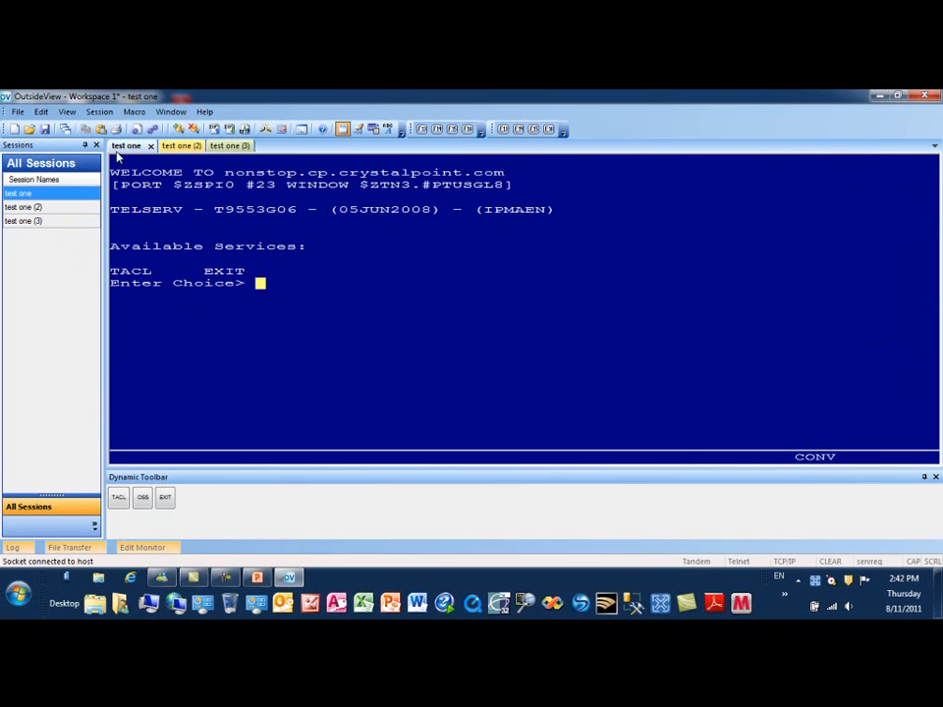
In Application Settings, review the tabs and set the Session Bar to Live Thumbnails
left_click(41, 111)
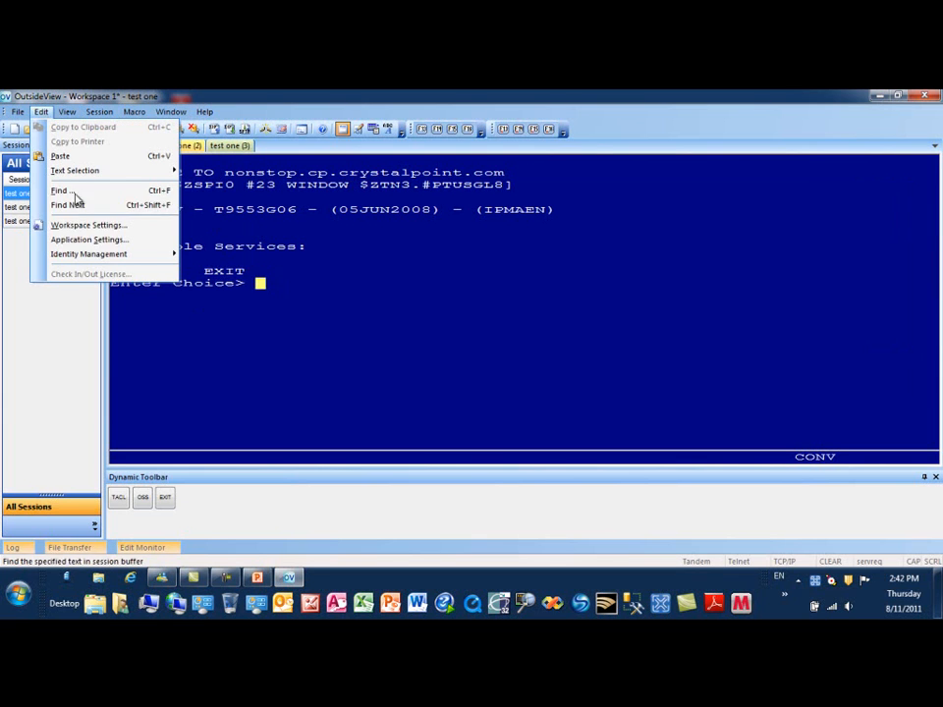
left_click(98, 242)
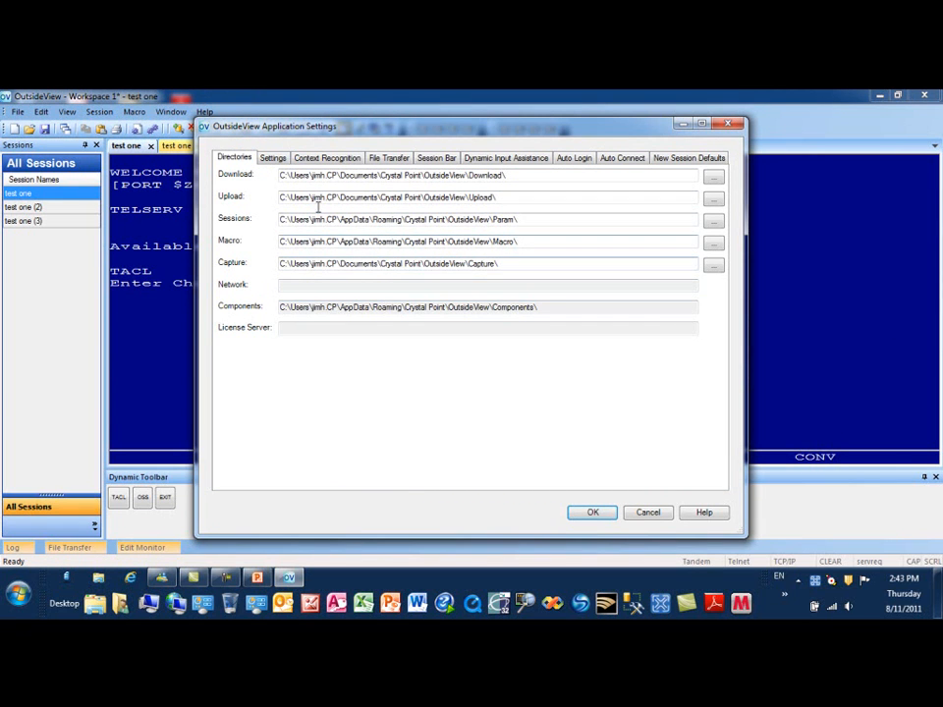
left_click(273, 163)
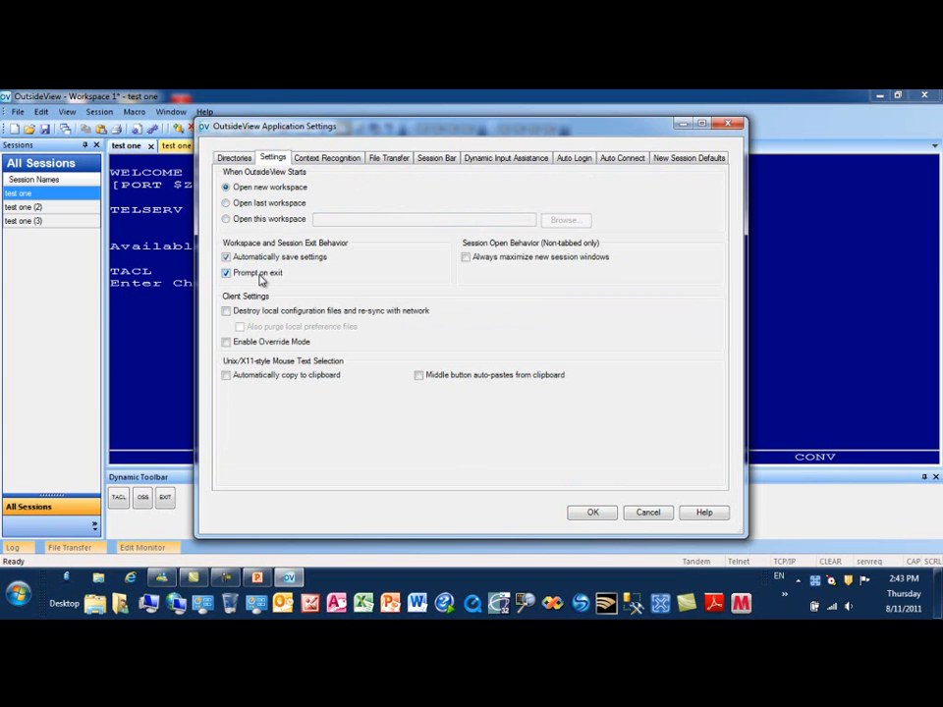
left_click(332, 159)
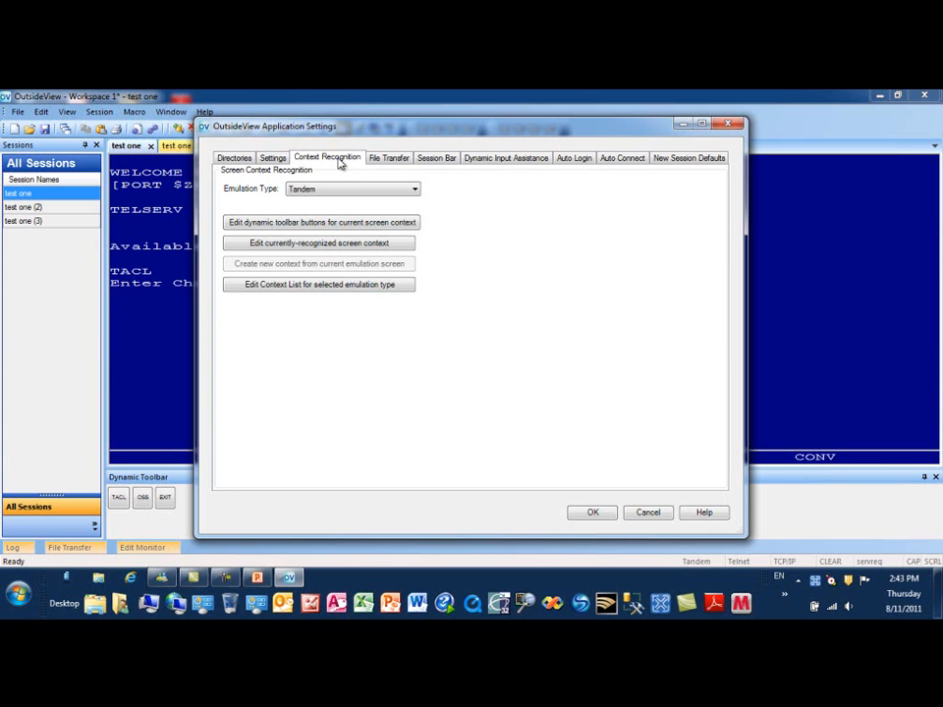
left_click(392, 160)
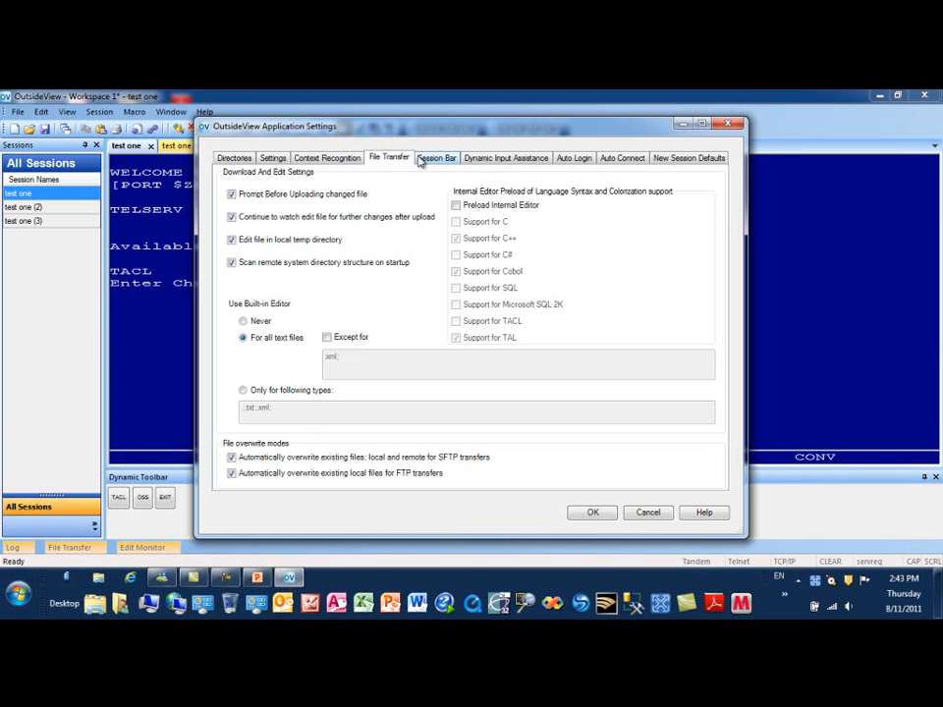
left_click(441, 161)
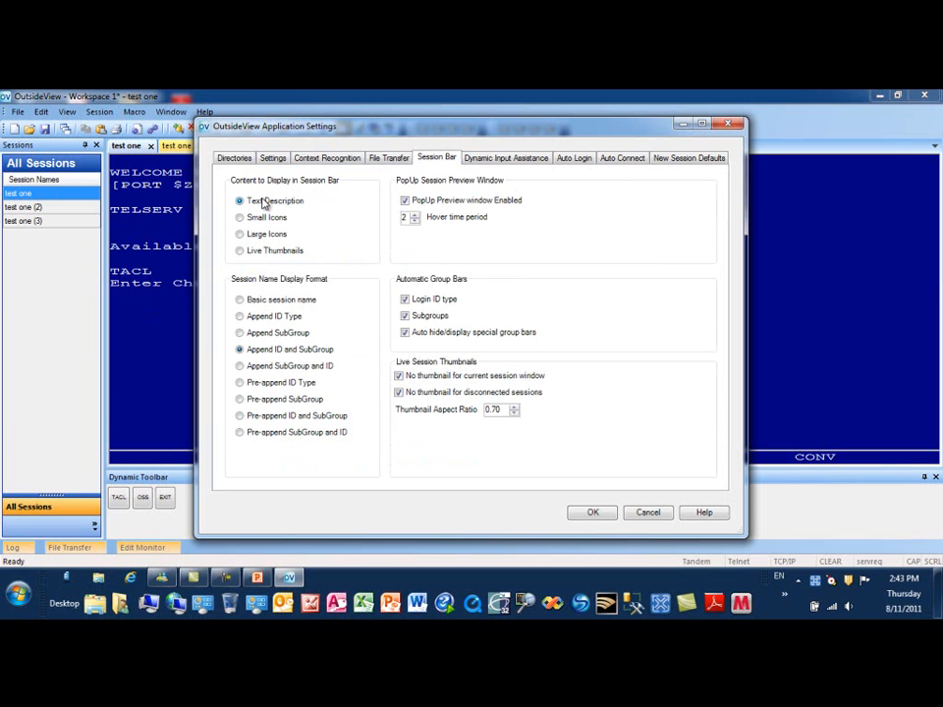
left_click(240, 252)
left_click(504, 159)
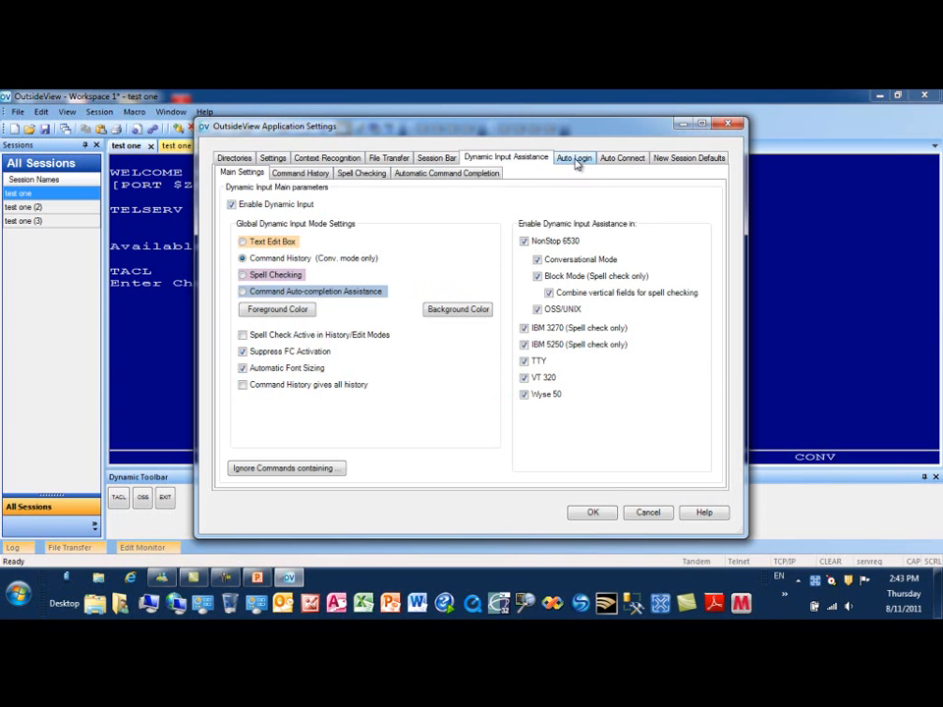
Set non-managed sessions to auto-connect On session load in the Auto Connect settings
left_click(576, 159)
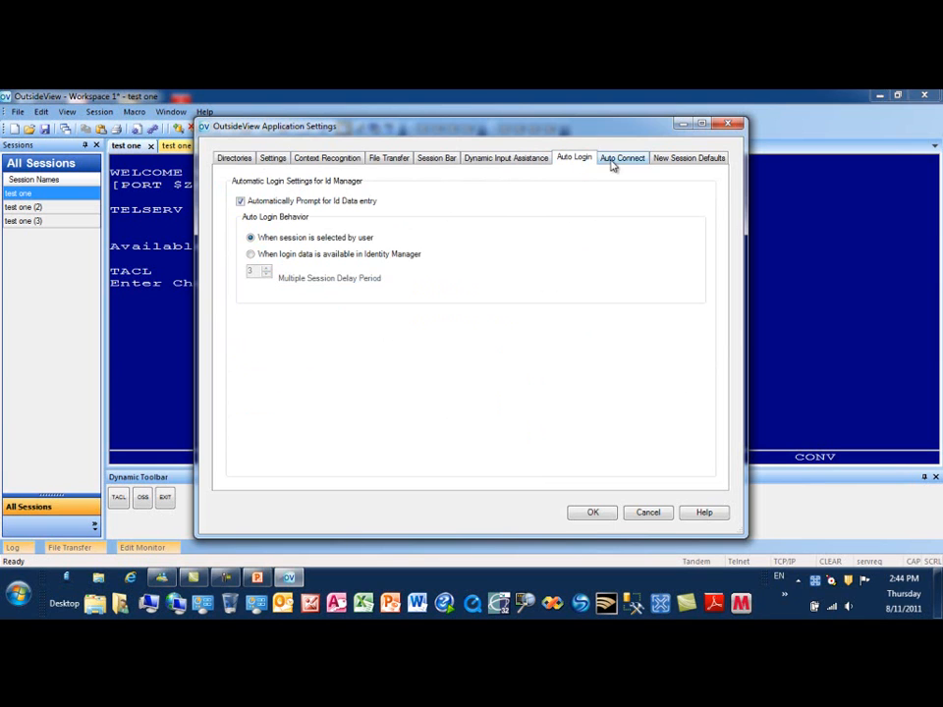
left_click(618, 163)
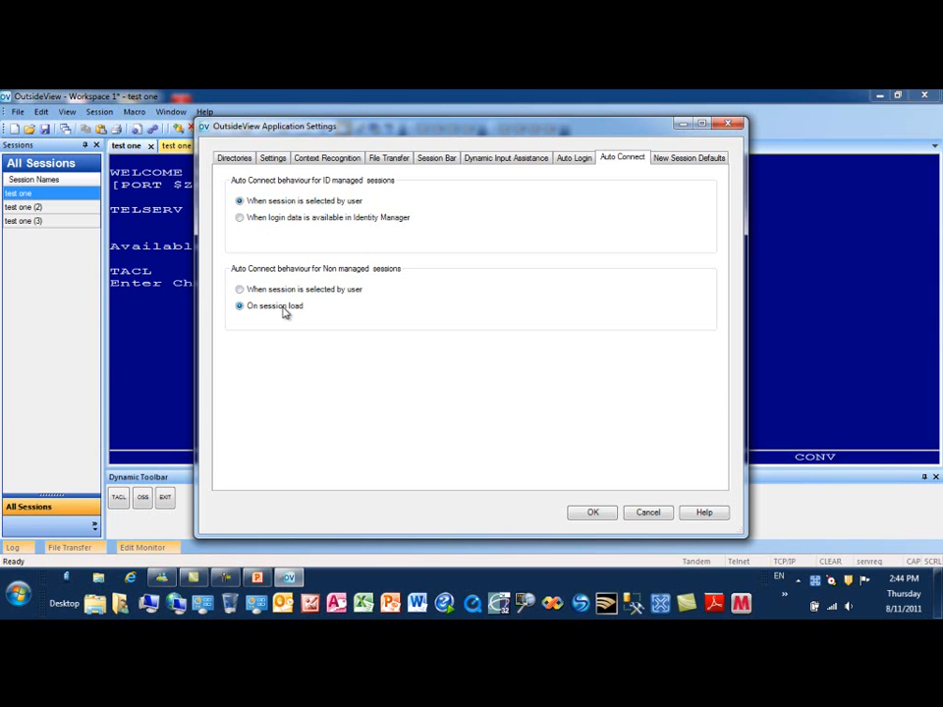
left_click(592, 511)
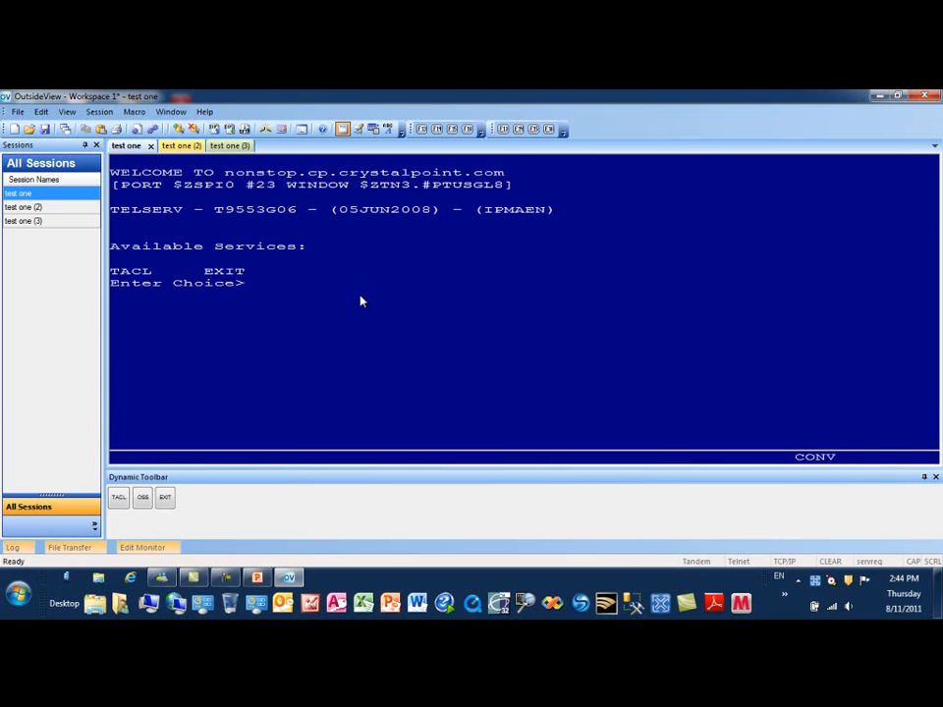
Check the test one session's TCP/IP host name 'nonstop' and apply the settings to reconnect
left_click(152, 129)
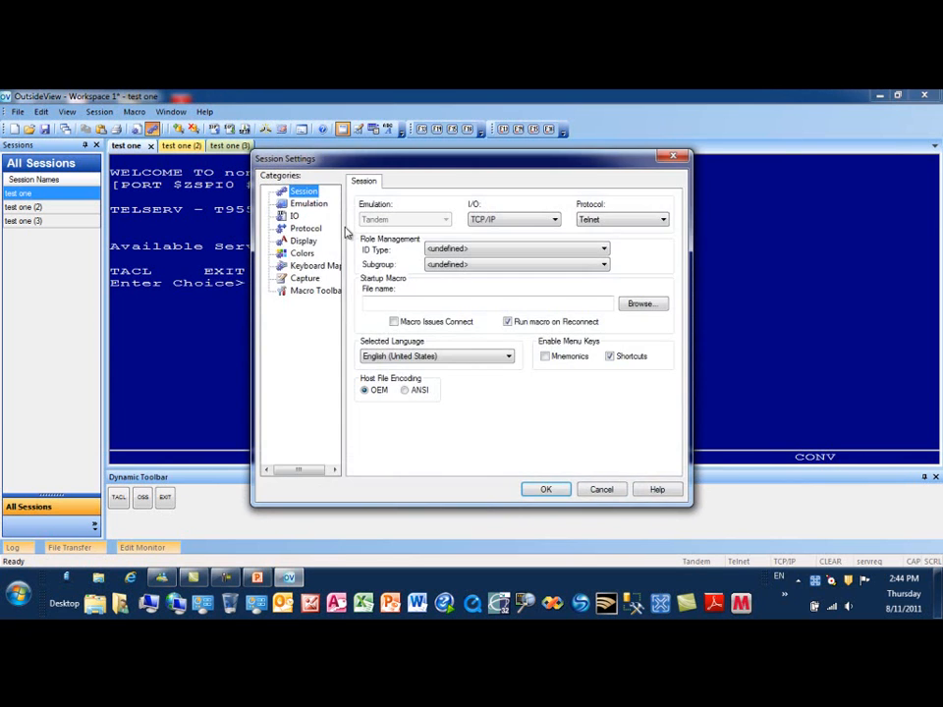
left_click(293, 216)
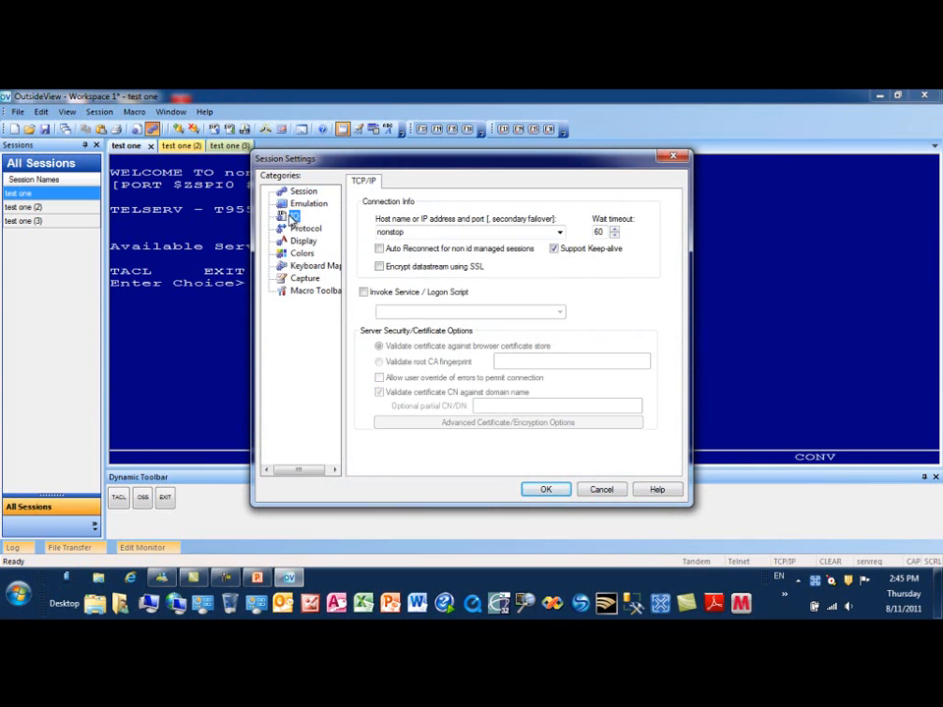
double_click(412, 232)
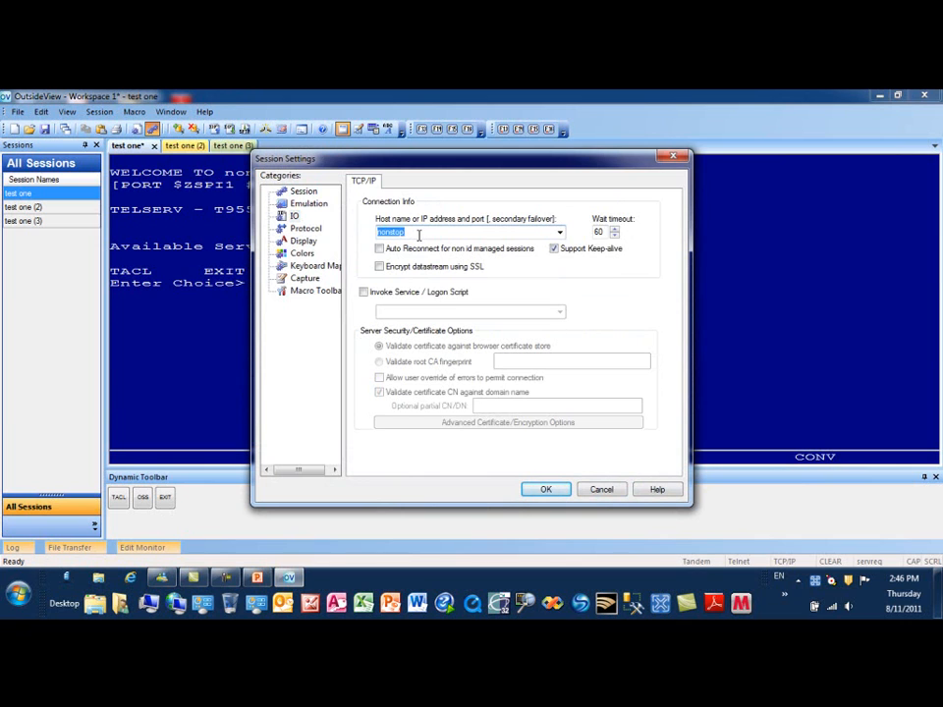
left_click(418, 234)
left_click(546, 490)
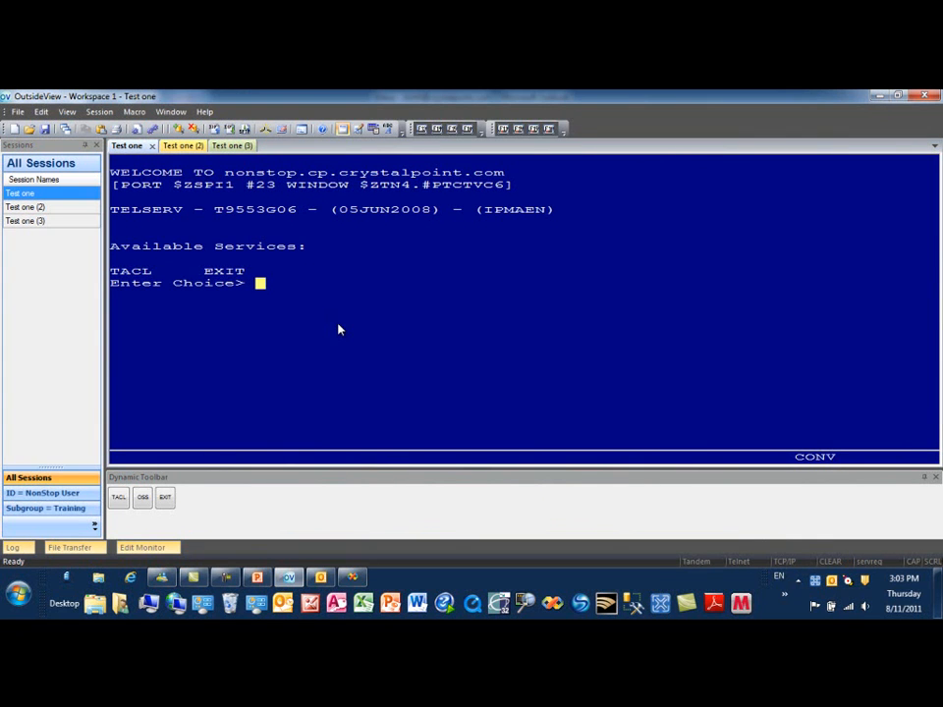
Set the session's ID Type to NonStop User and Subgroup to Training, then connect
left_click(99, 111)
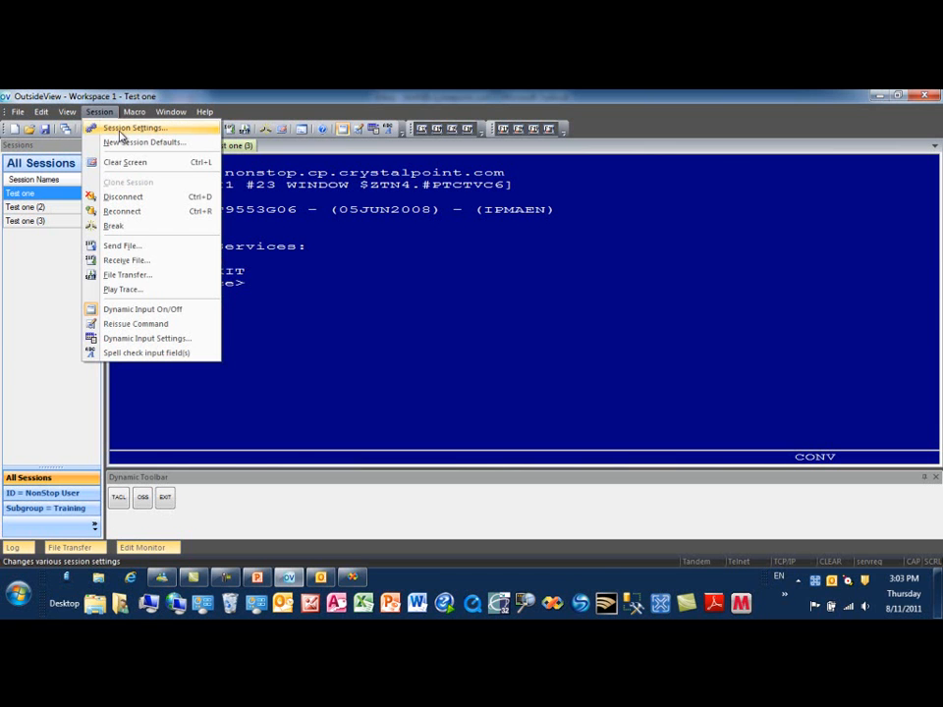
left_click(121, 134)
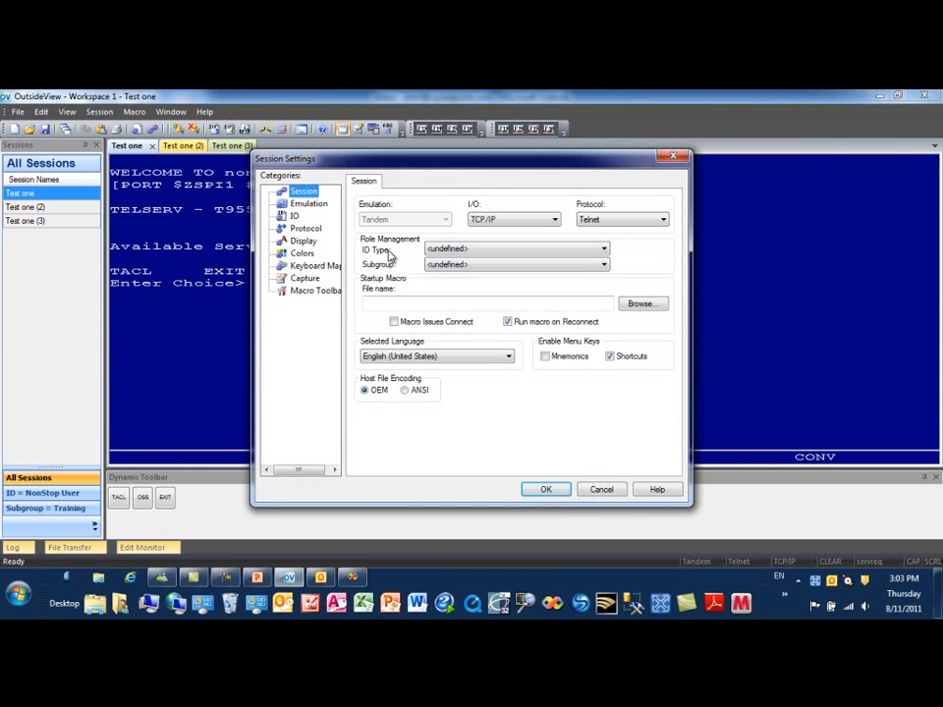
left_click(600, 250)
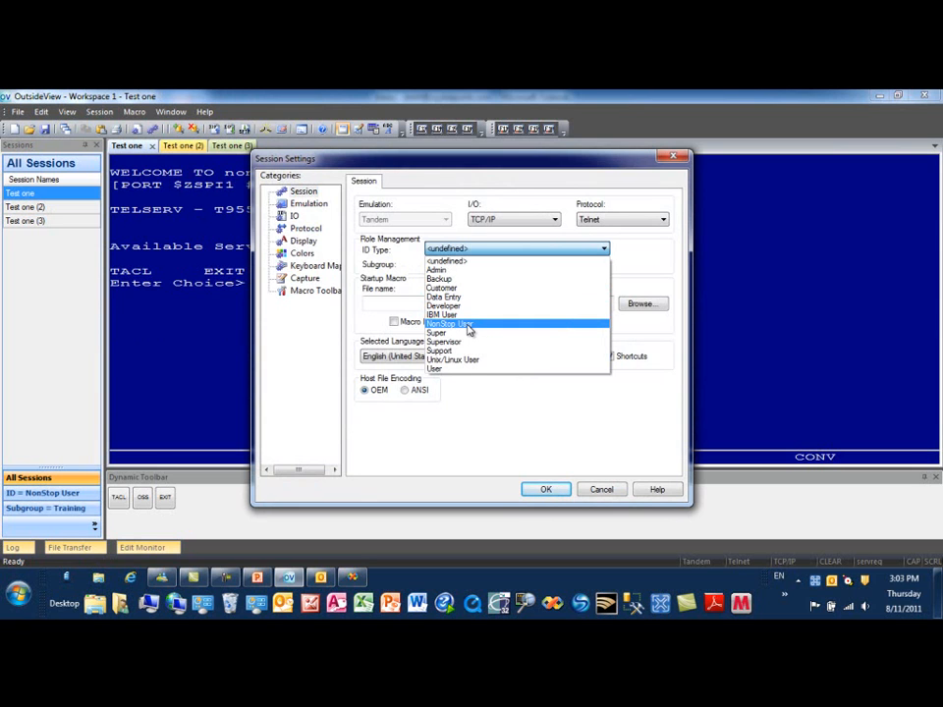
left_click(467, 325)
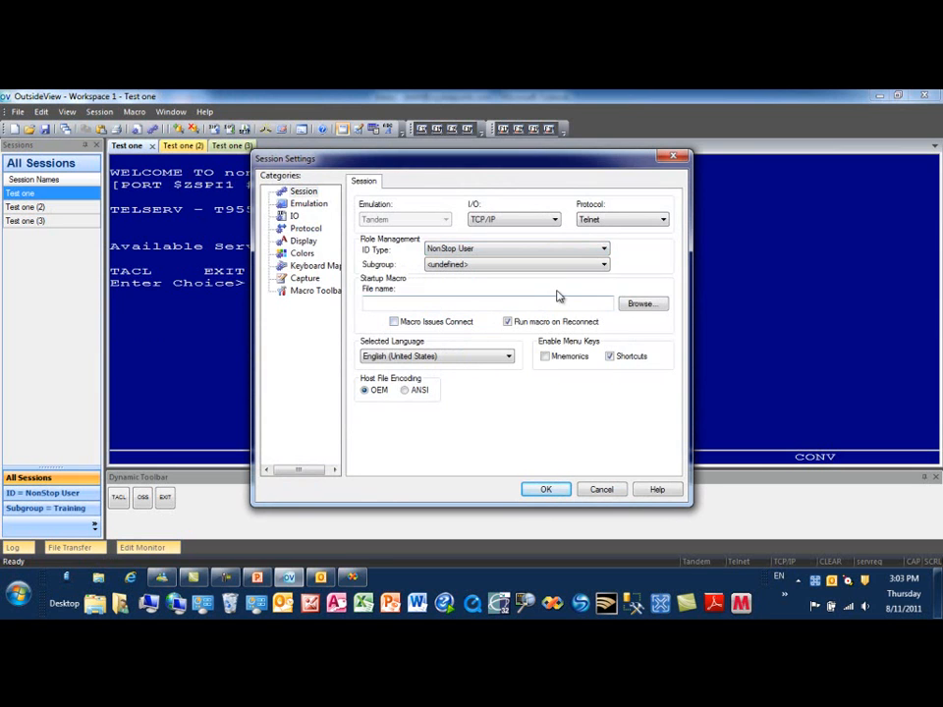
left_click(606, 266)
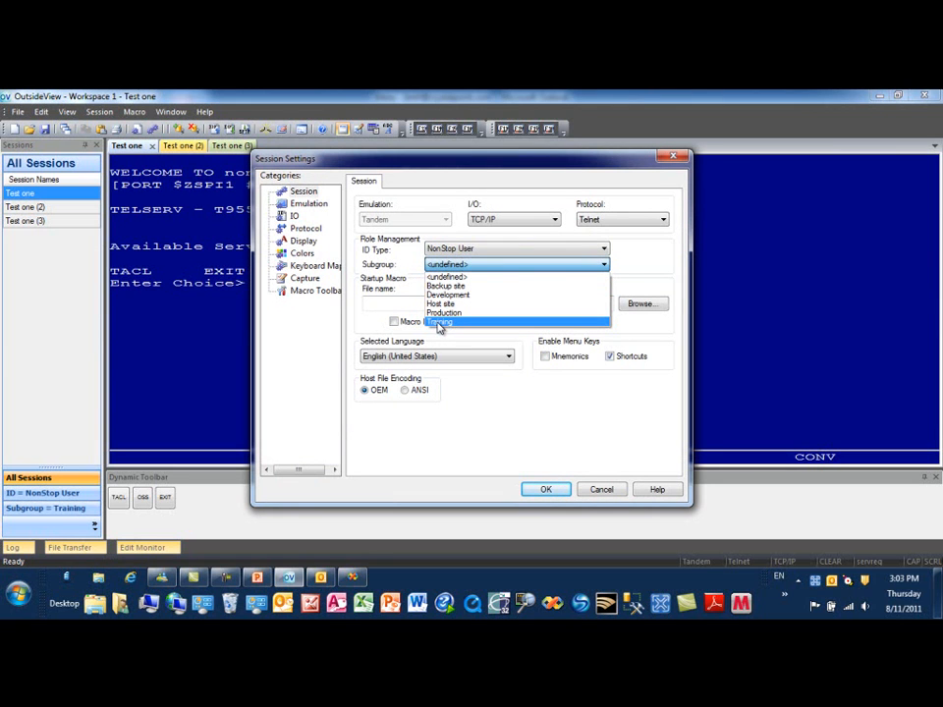
left_click(439, 322)
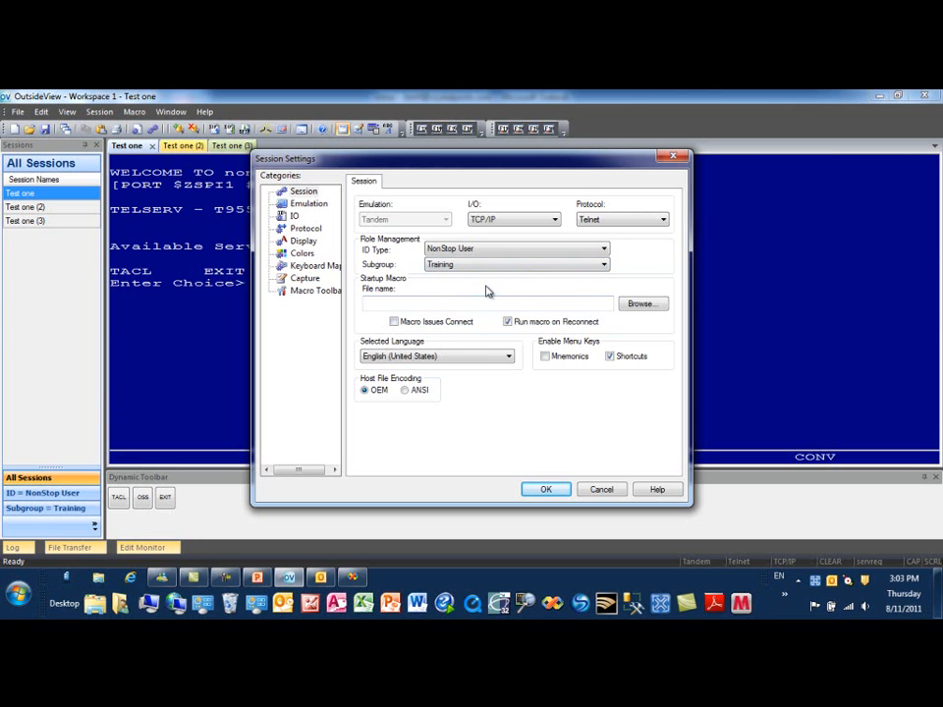
left_click(293, 216)
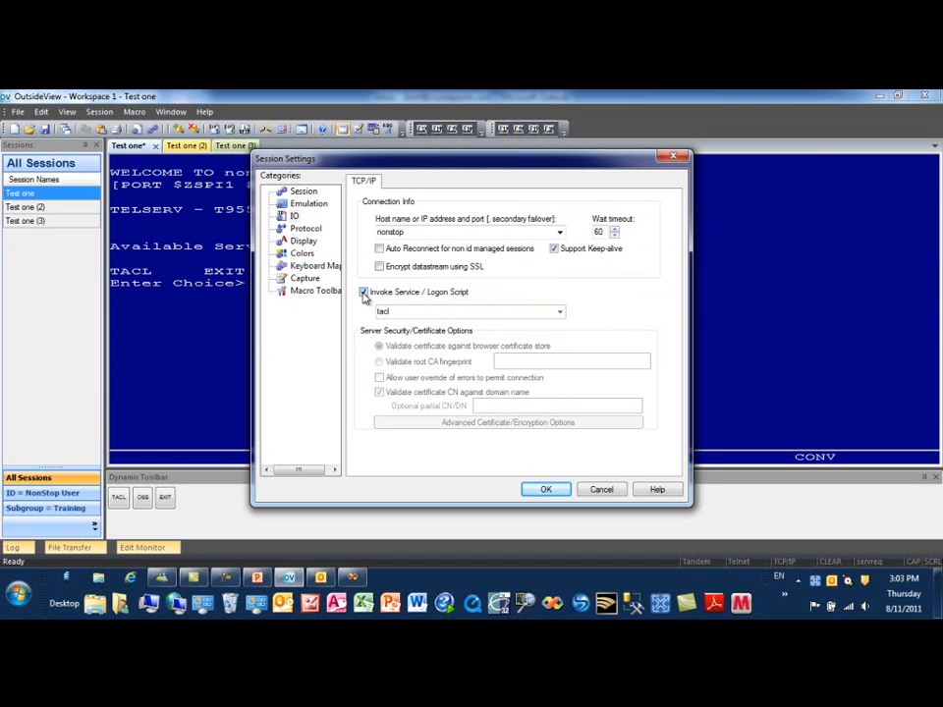
left_click(546, 490)
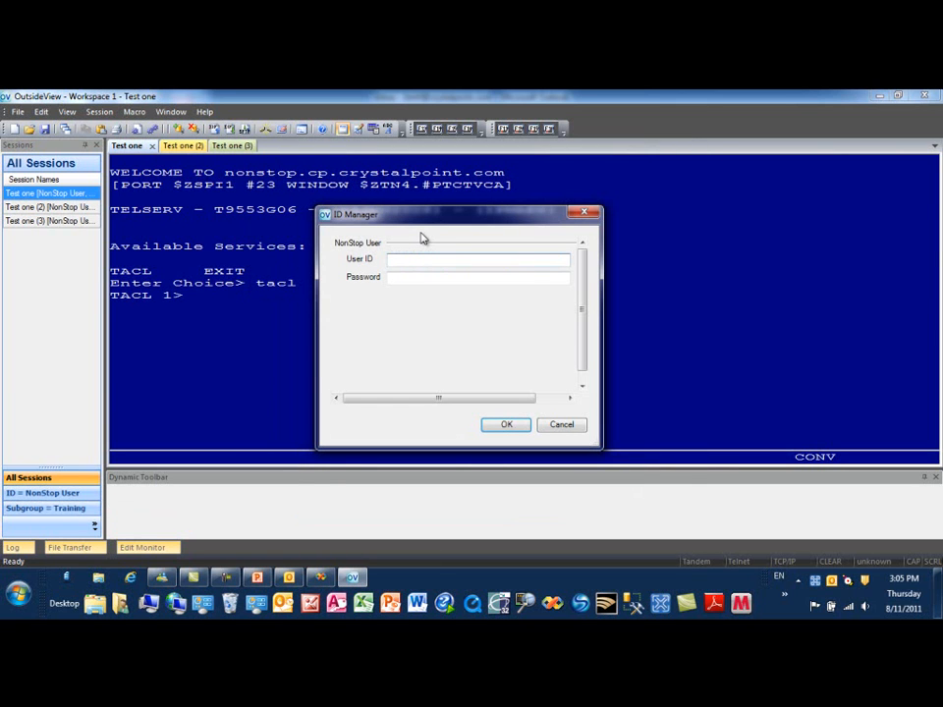
Enter the NonStop user ID and password in ID Manager and confirm the logon
type("cp.jimh")
key("Tab")
type("••")
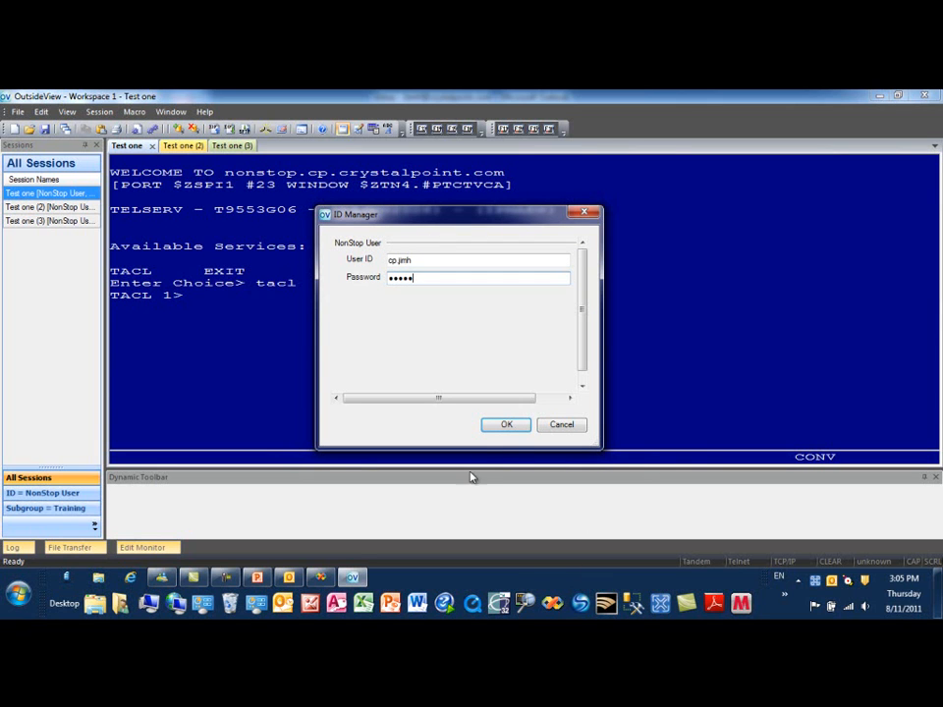
left_click(508, 429)
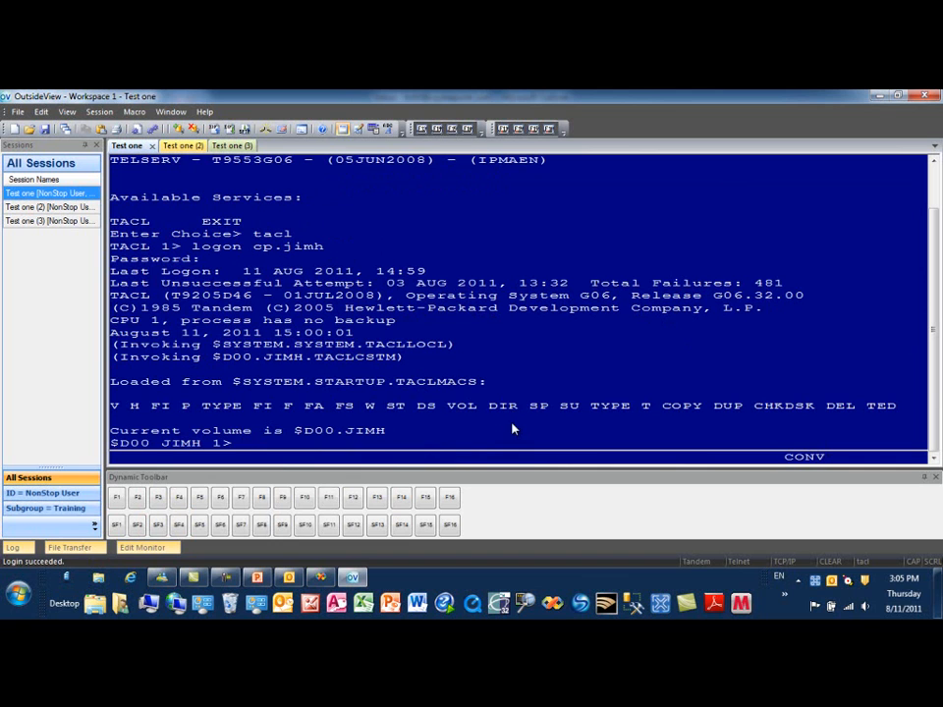
Save the workspace and switch the Sessions panel to Live Thumbnail display
left_click(18, 111)
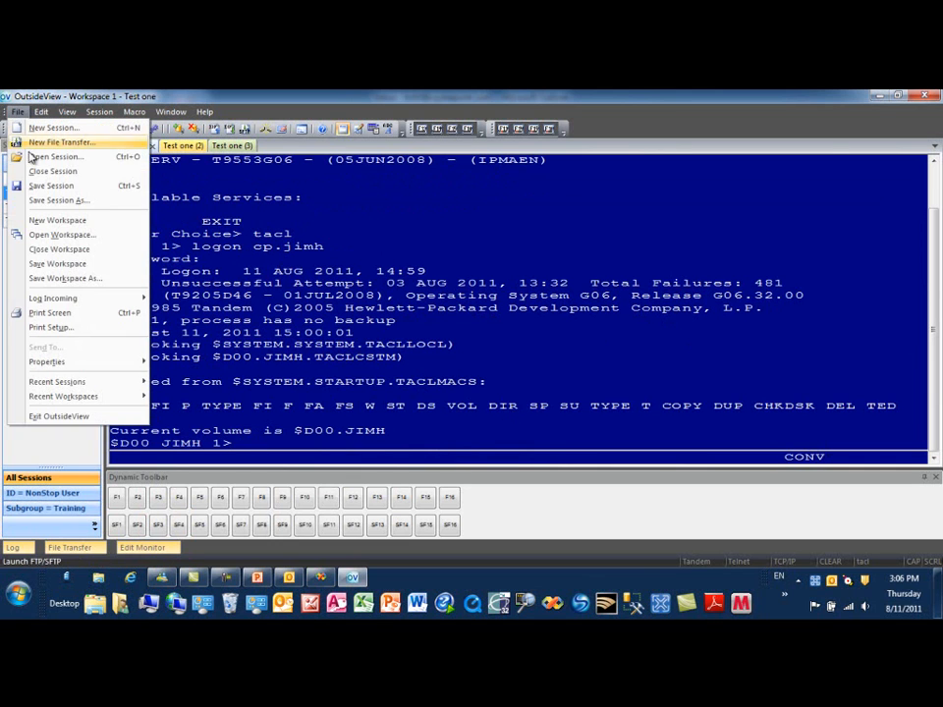
left_click(58, 265)
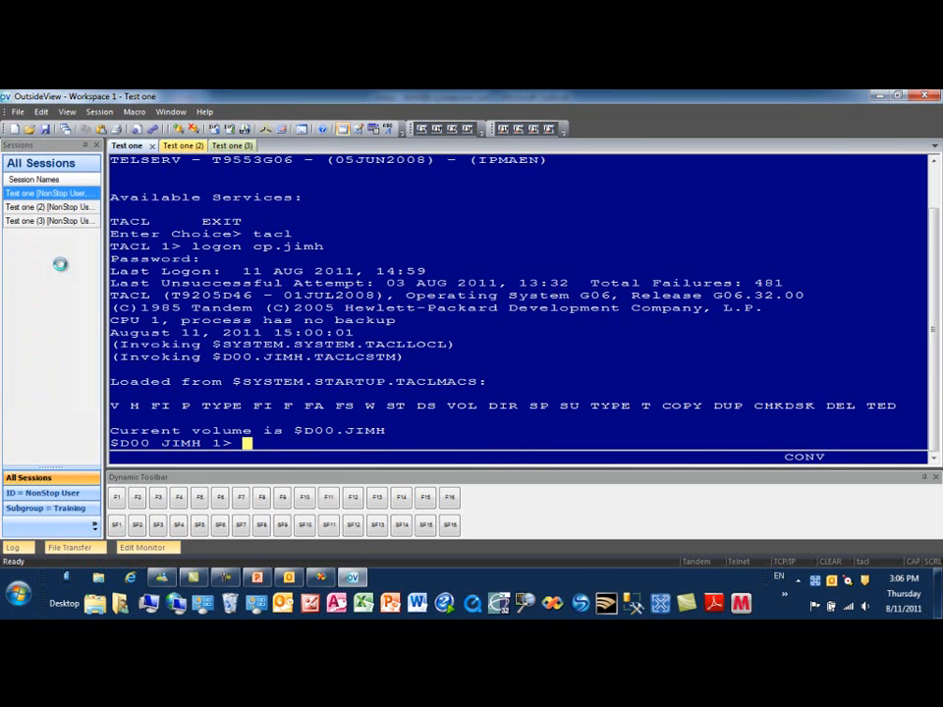
right_click(72, 183)
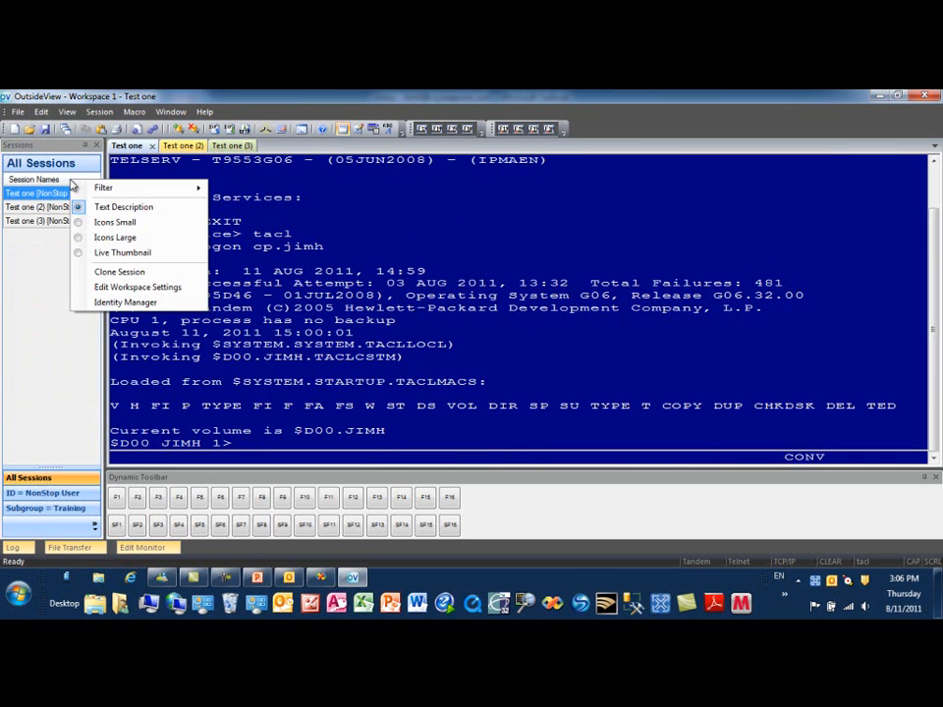
left_click(80, 256)
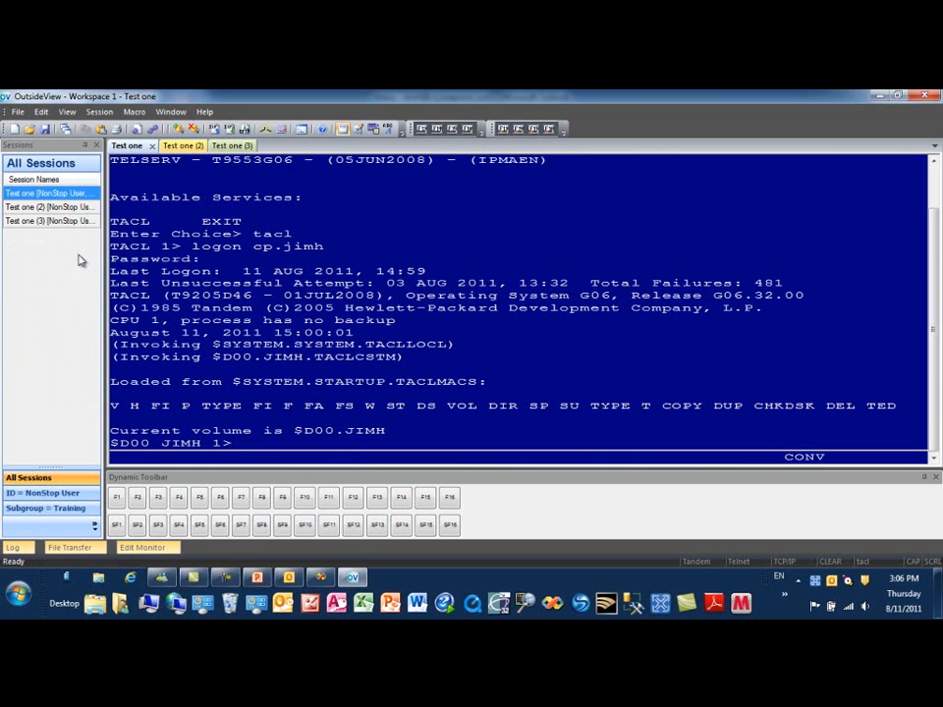
Save Workspace 1 again with the thumbnail view, then close it
left_click(18, 110)
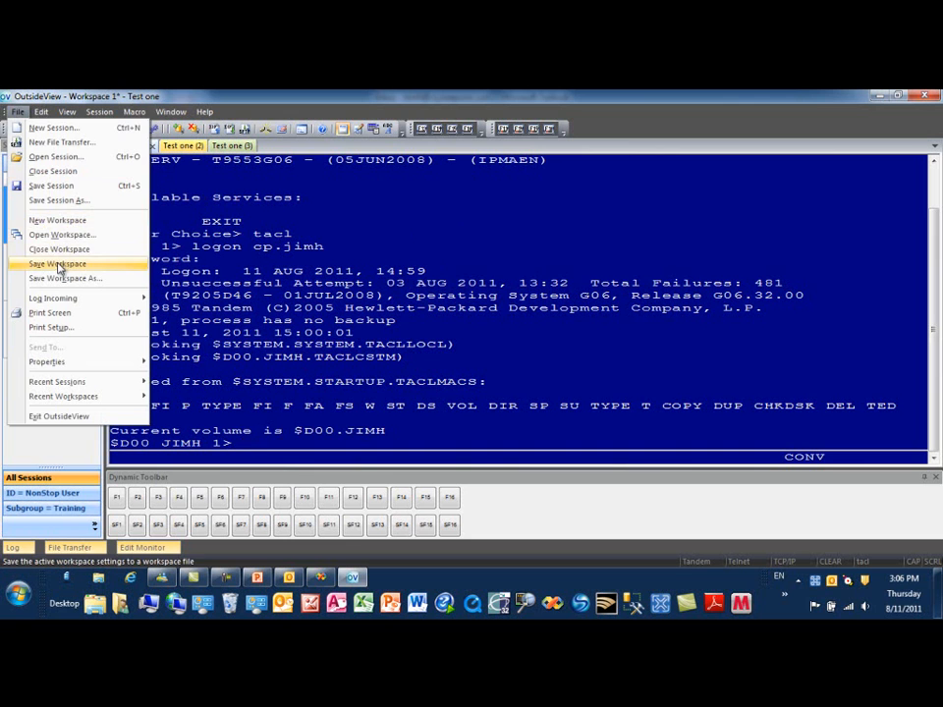
left_click(57, 264)
left_click(18, 111)
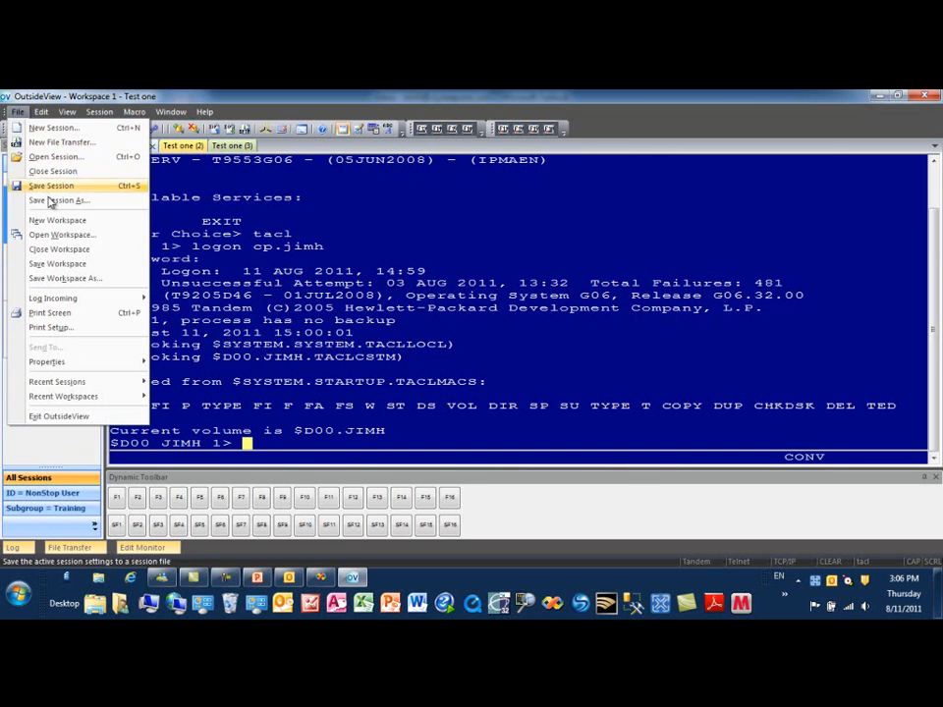
left_click(57, 248)
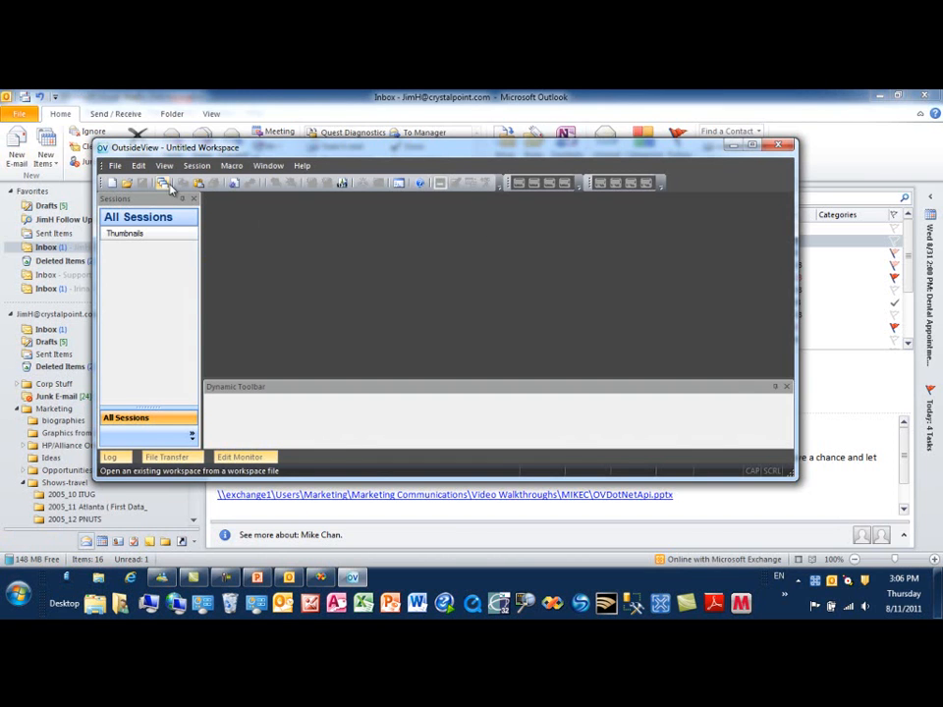
Reopen the saved workspace file Workspace 1.cpw
left_click(125, 182)
left_click(267, 256)
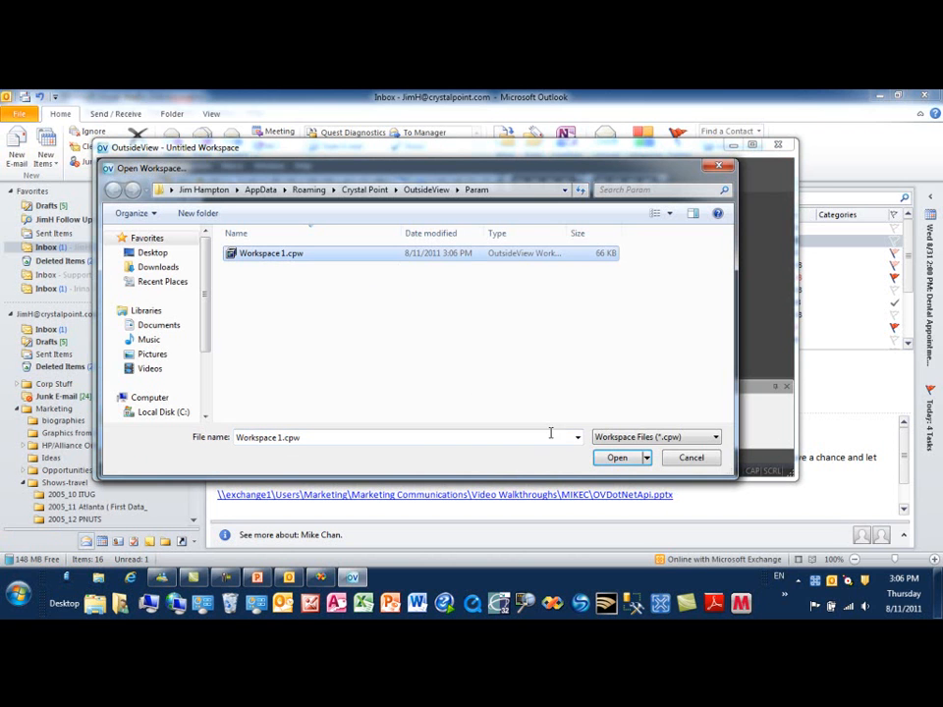
left_click(617, 459)
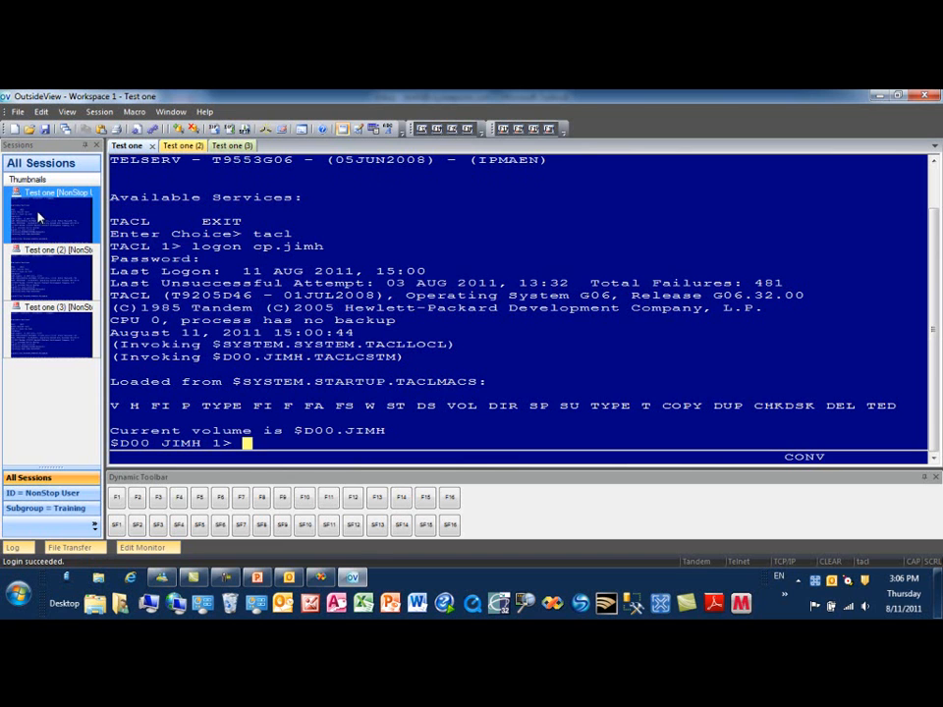
In the Test one (2) session, log on to TACL with the user's logon ID and password
left_click(167, 147)
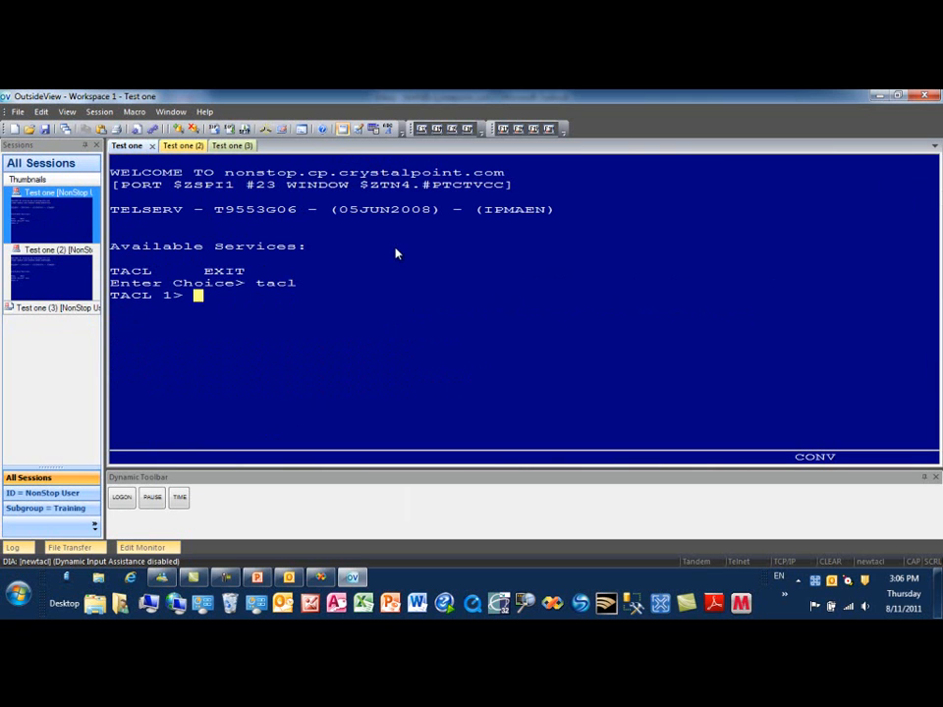
type("logon cp.jimh")
key("Return")
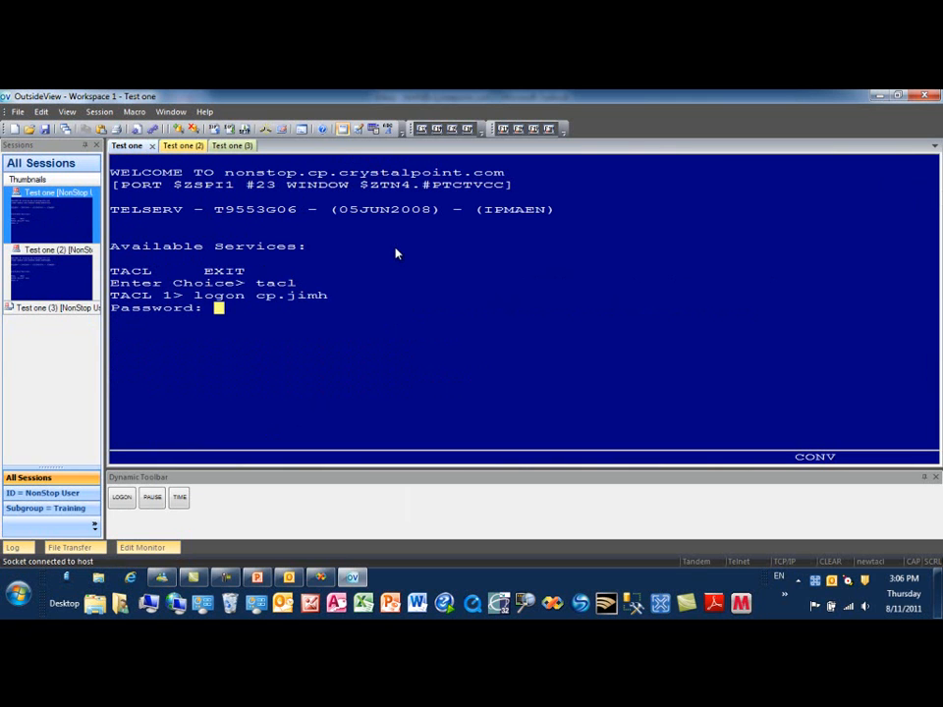
key("Return")
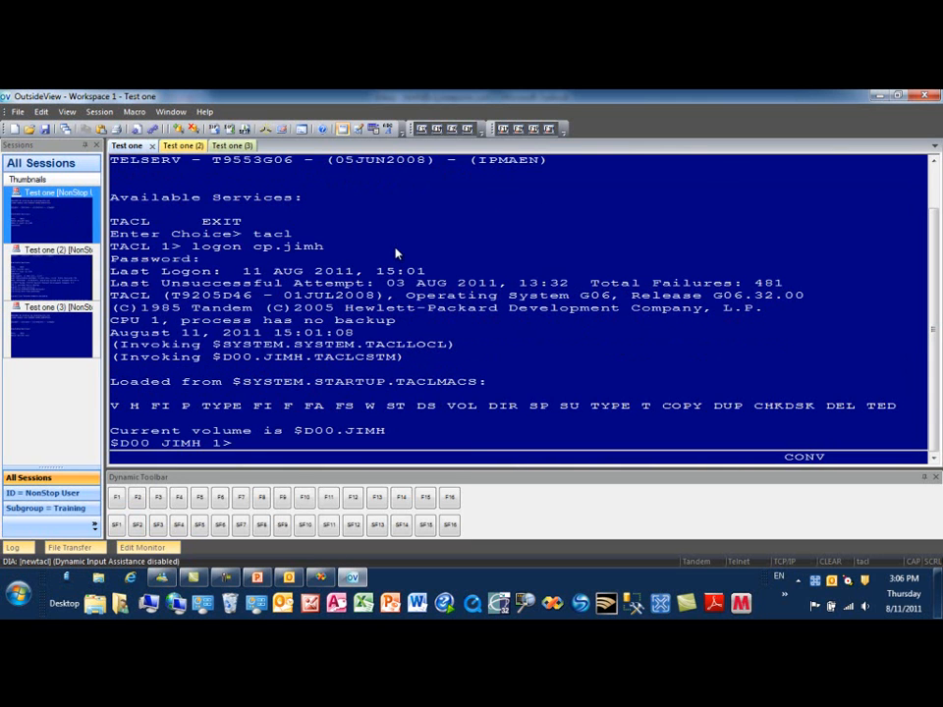